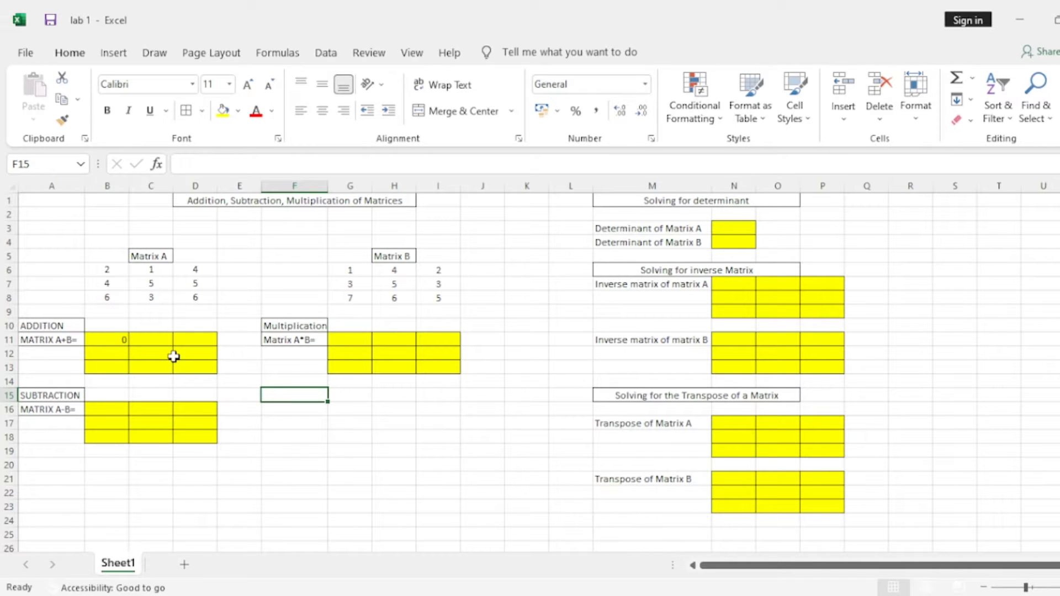
{"action": "left_click", "coordinate": [144, 255]}
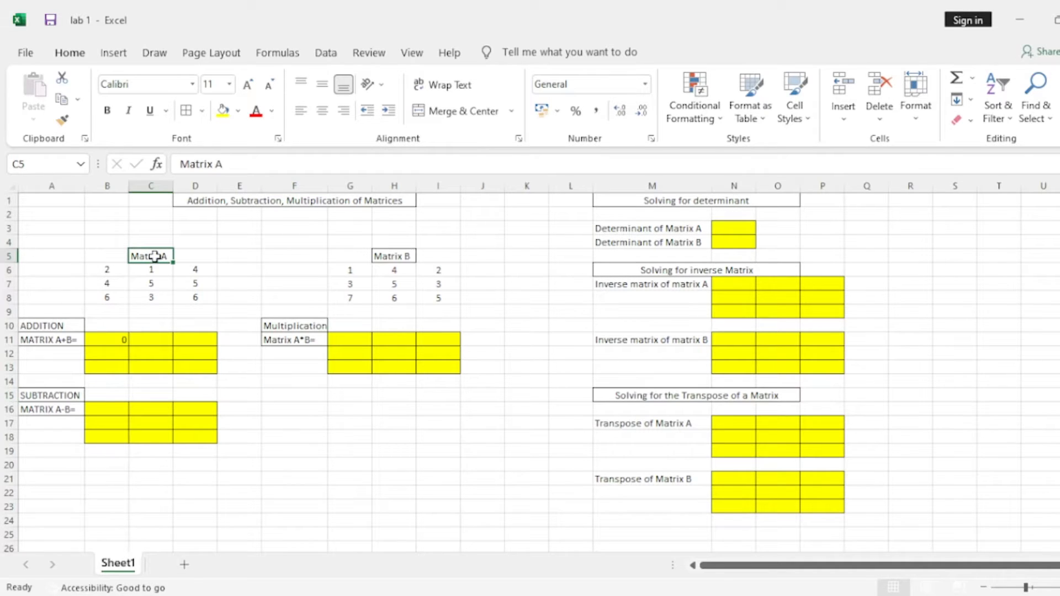
{"action": "left_click", "coordinate": [403, 254]}
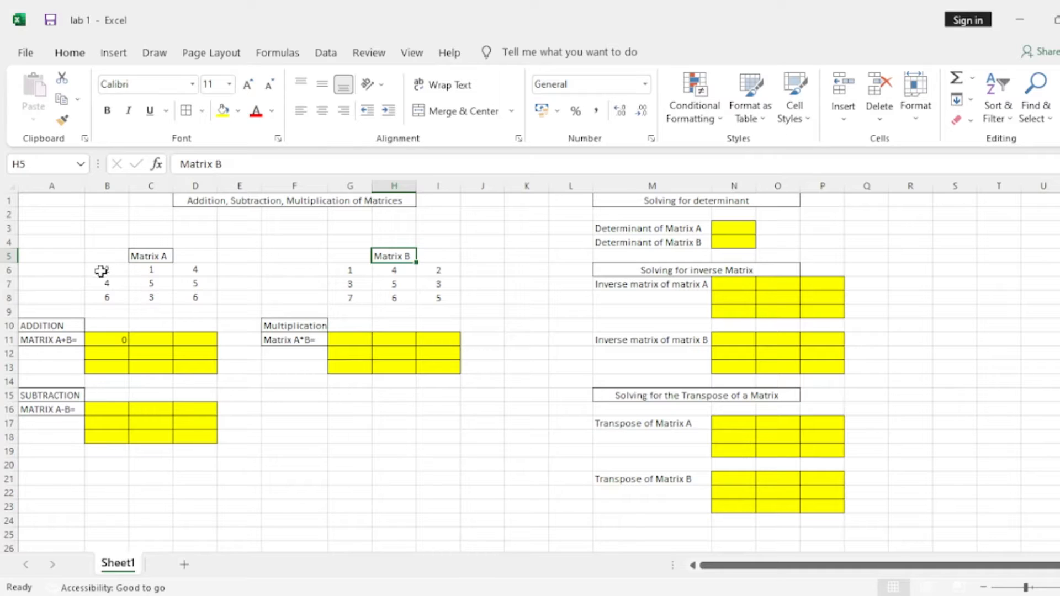
{"action": "left_click_drag", "start_coordinate": [107, 268], "coordinate": [218, 301]}
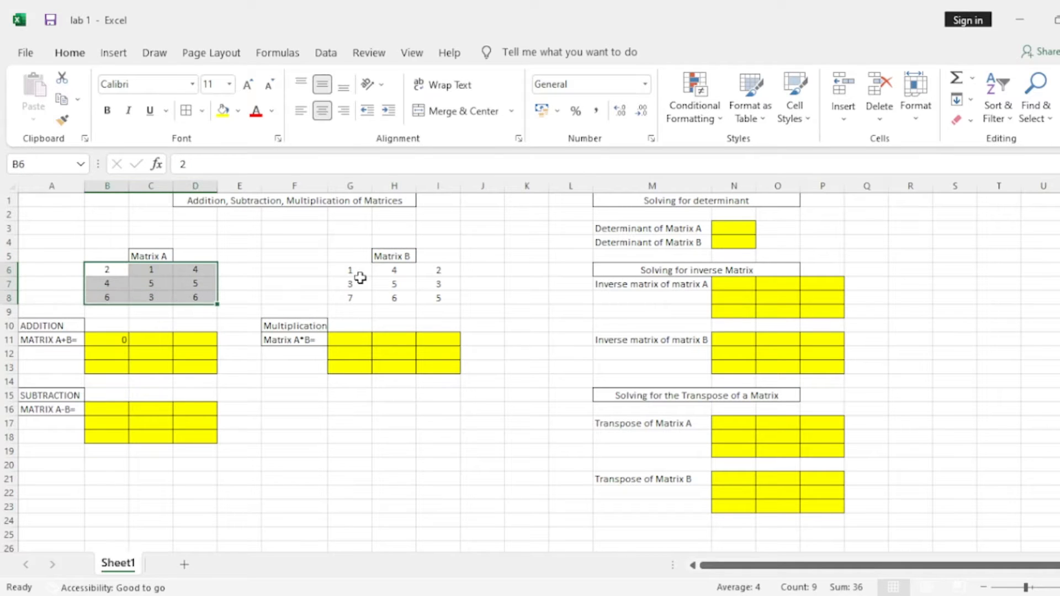
{"action": "left_click", "coordinate": [298, 282]}
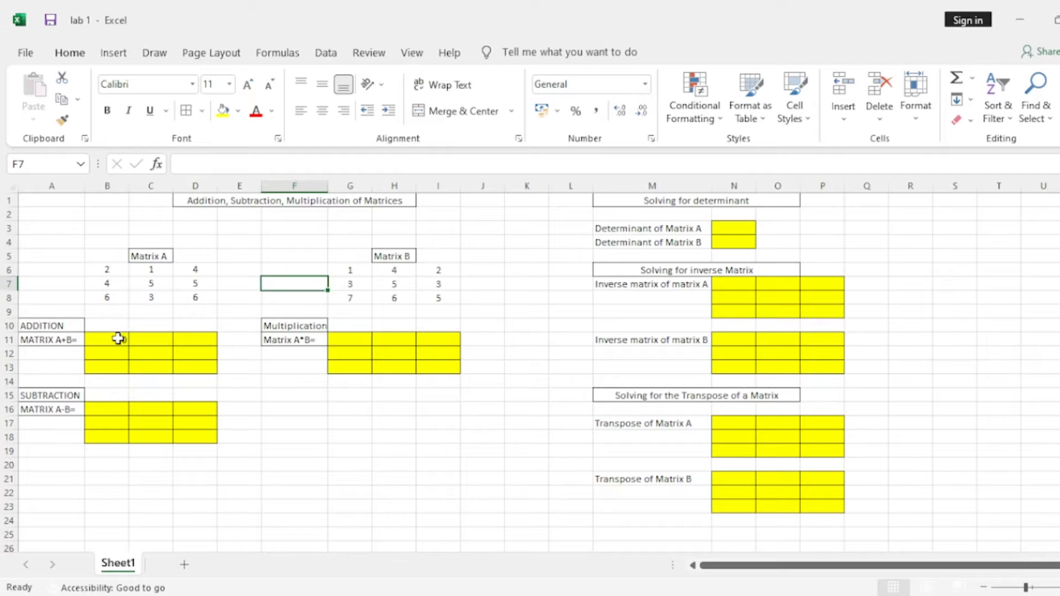
Clear the stray formula from cell B11 in the Matrix A+B result block.
{"action": "left_click", "coordinate": [113, 341]}
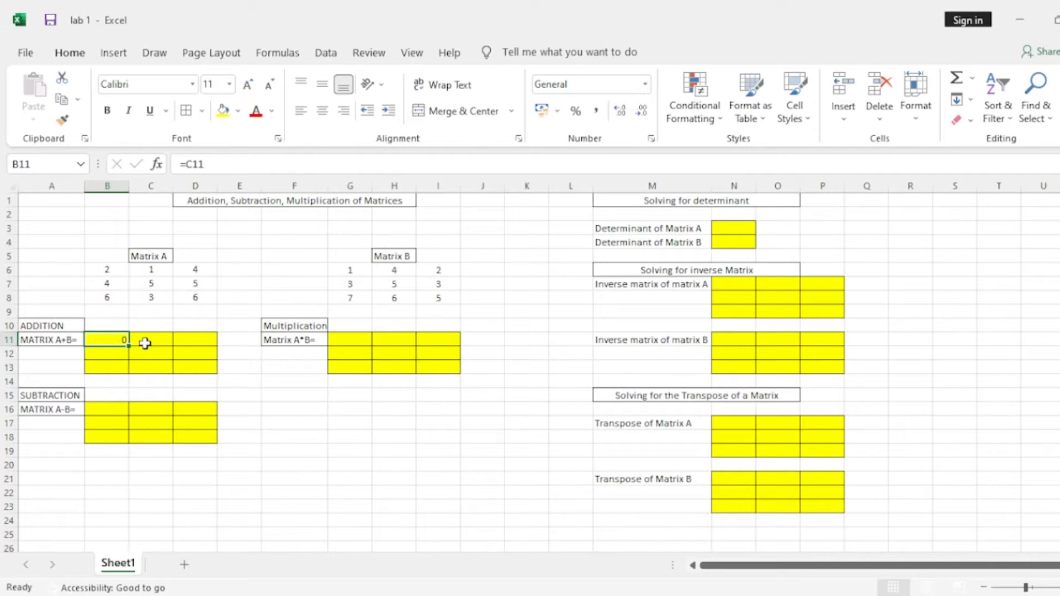
{"action": "type", "text": "="}
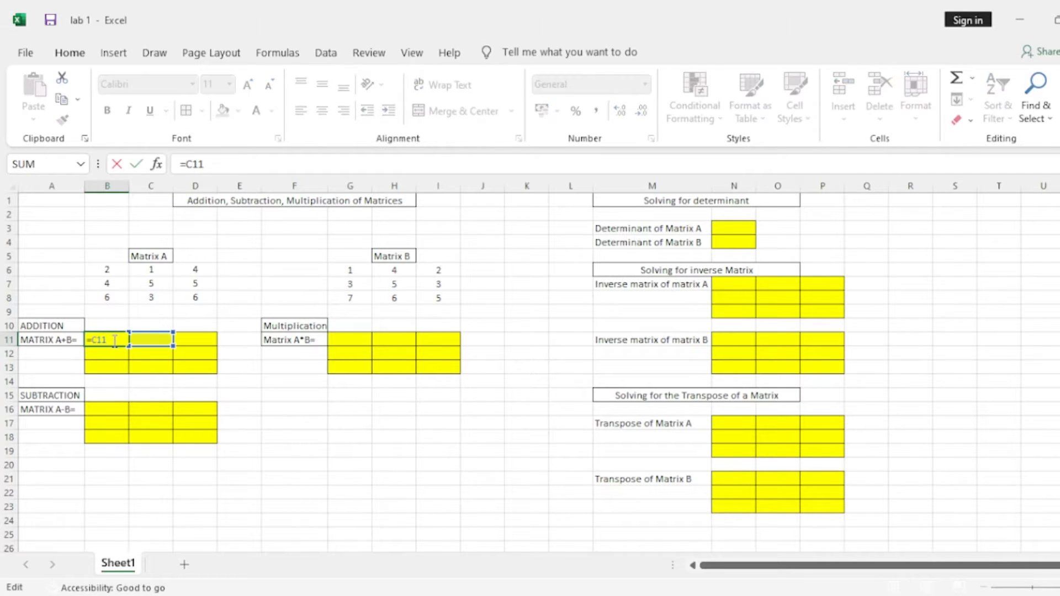
{"action": "key", "text": "Escape"}
{"action": "left_click", "coordinate": [293, 423]}
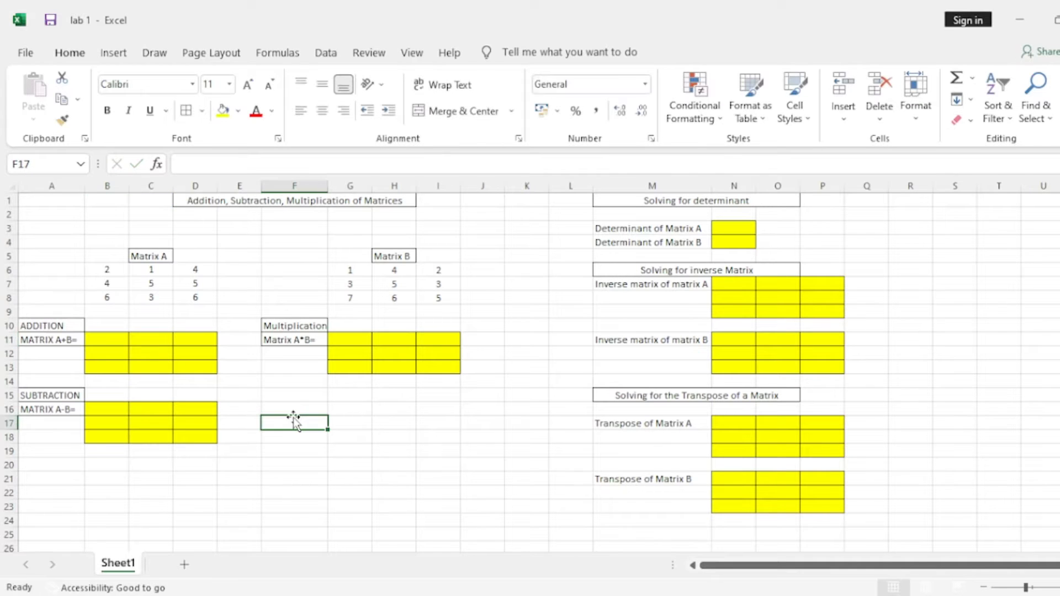
Fill B11:D13 with the sum of Matrix A and Matrix B using the array formula =B6:D8+G6:I8.
{"action": "left_click", "coordinate": [100, 338]}
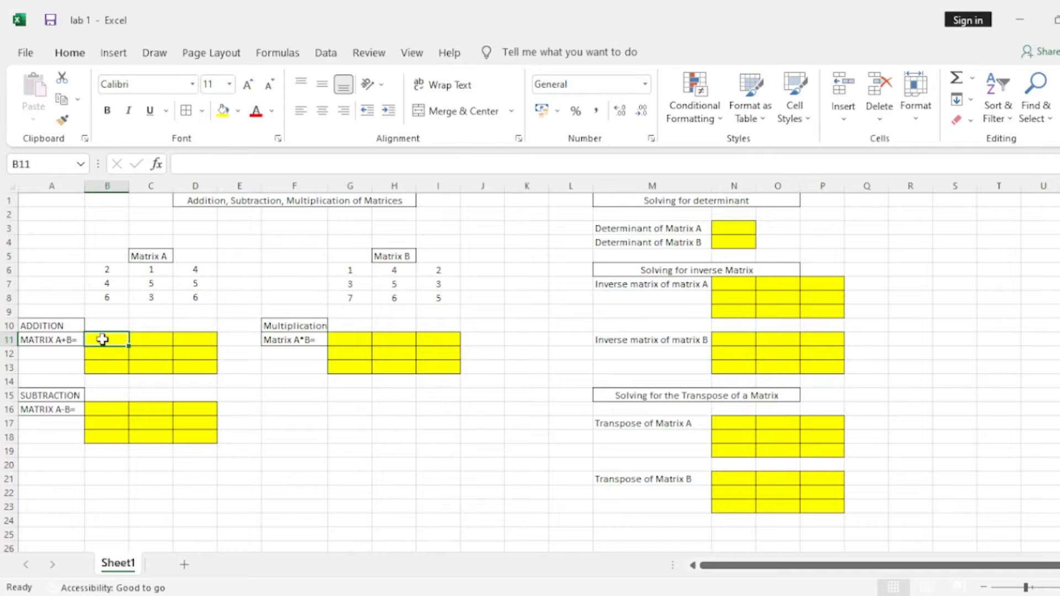
{"action": "left_click_drag", "start_coordinate": [103, 339], "coordinate": [195, 368]}
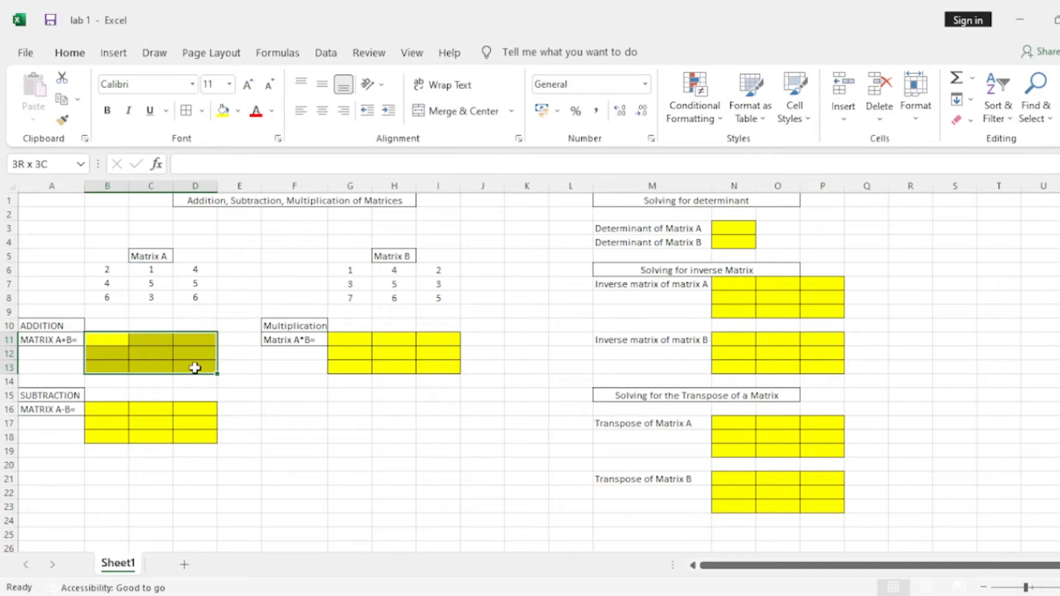
{"action": "left_click", "coordinate": [282, 413]}
{"action": "left_click_drag", "start_coordinate": [104, 339], "coordinate": [197, 369]}
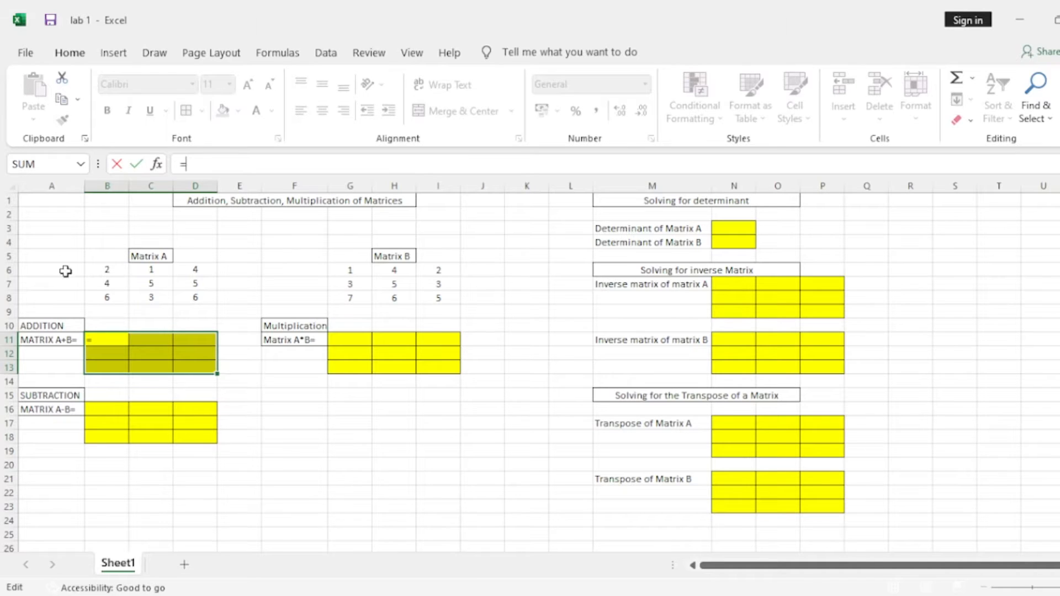
{"action": "left_click_drag", "start_coordinate": [105, 269], "coordinate": [201, 298]}
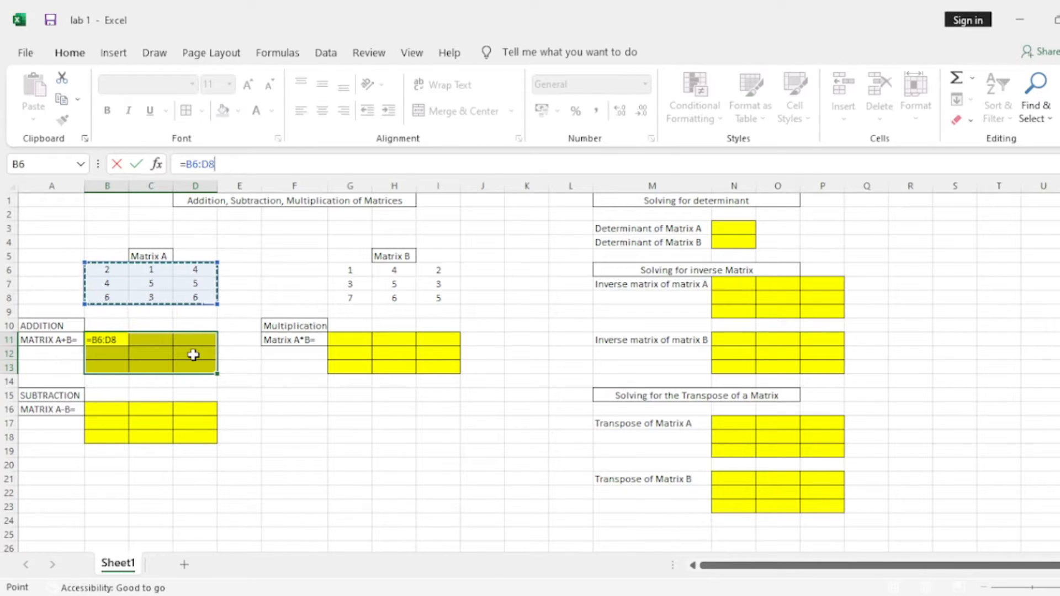
{"action": "type", "text": "+"}
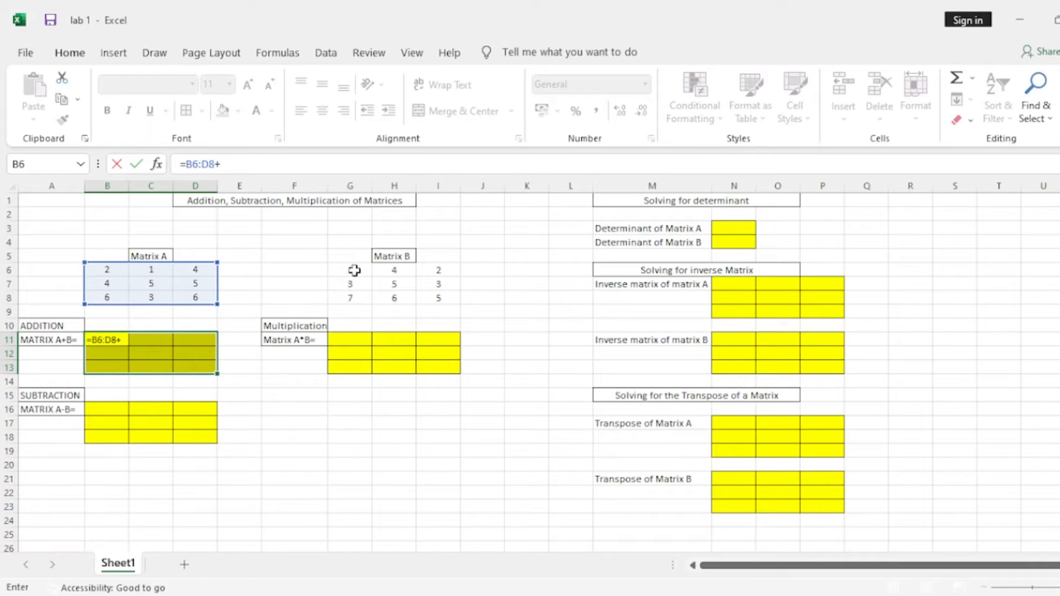
{"action": "left_click_drag", "start_coordinate": [355, 270], "coordinate": [445, 298]}
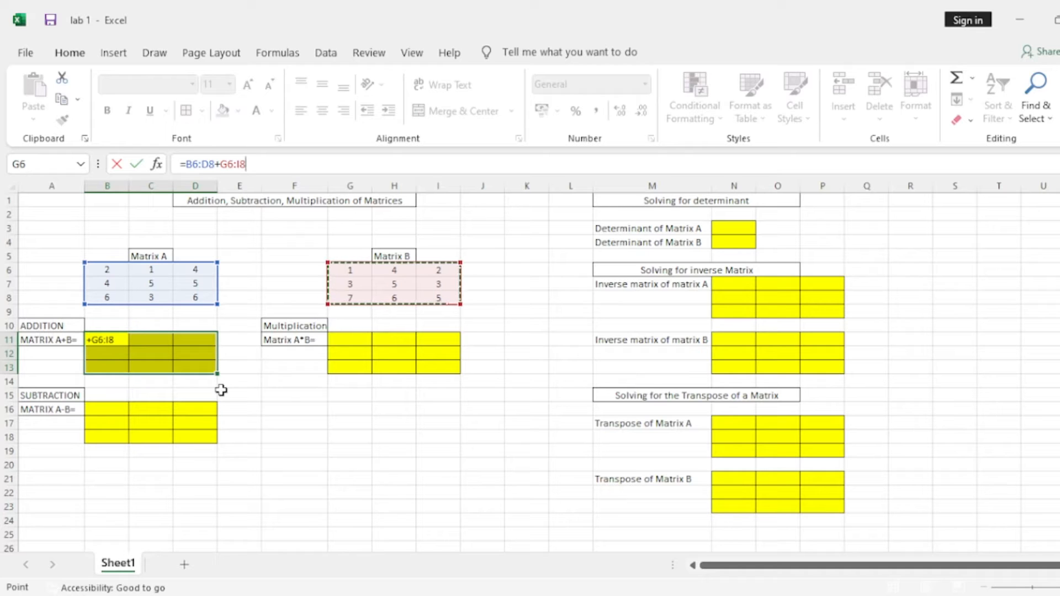
{"action": "key", "text": "ctrl+shift+Return"}
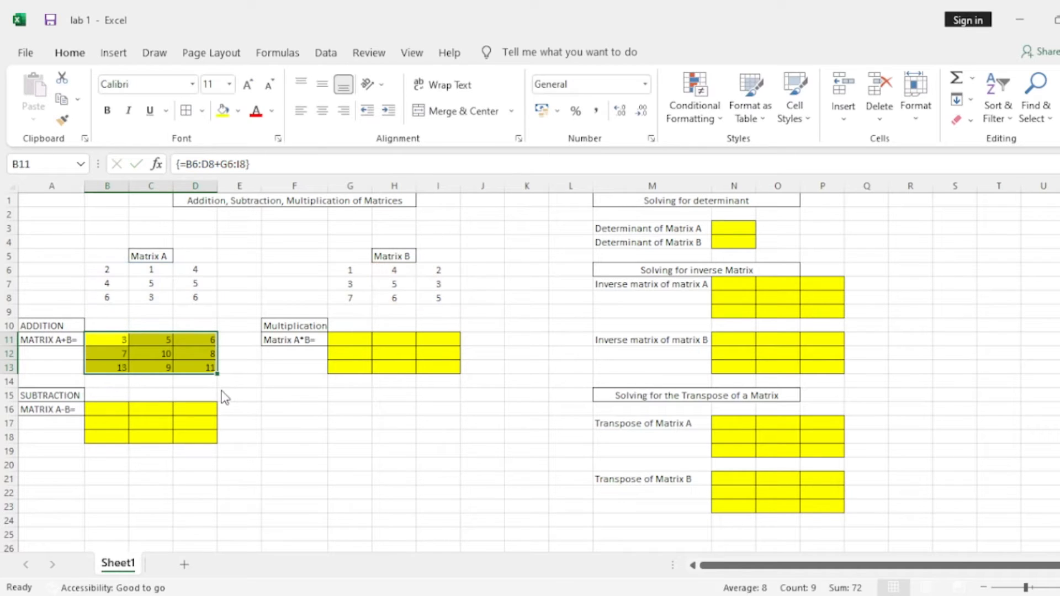
{"action": "left_click", "coordinate": [250, 314]}
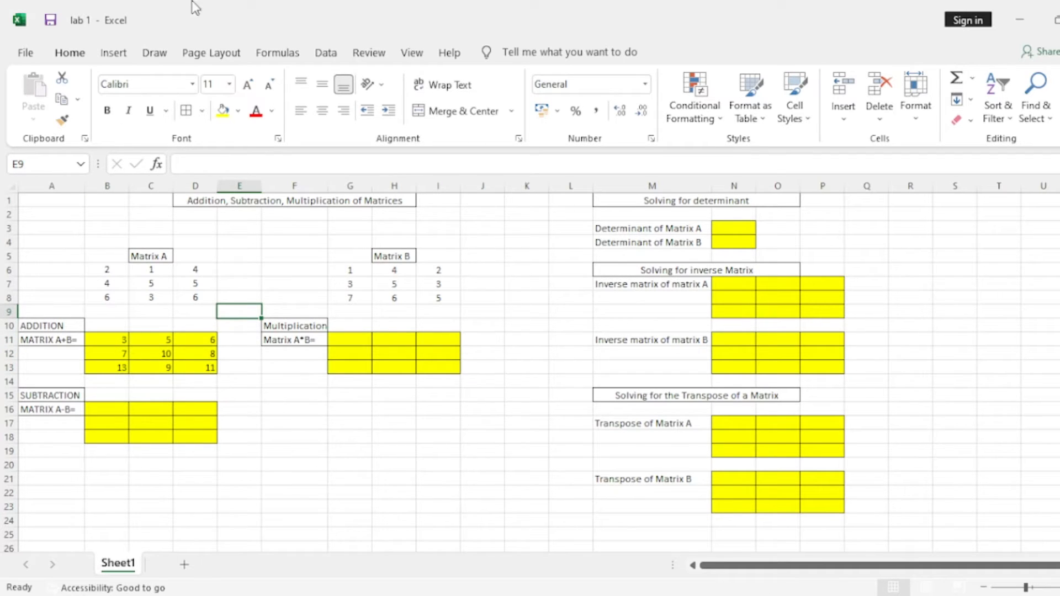
Fill B16:D18 with Matrix A minus Matrix B using the array formula =B6:D8-G6:I8.
{"action": "left_click", "coordinate": [107, 411]}
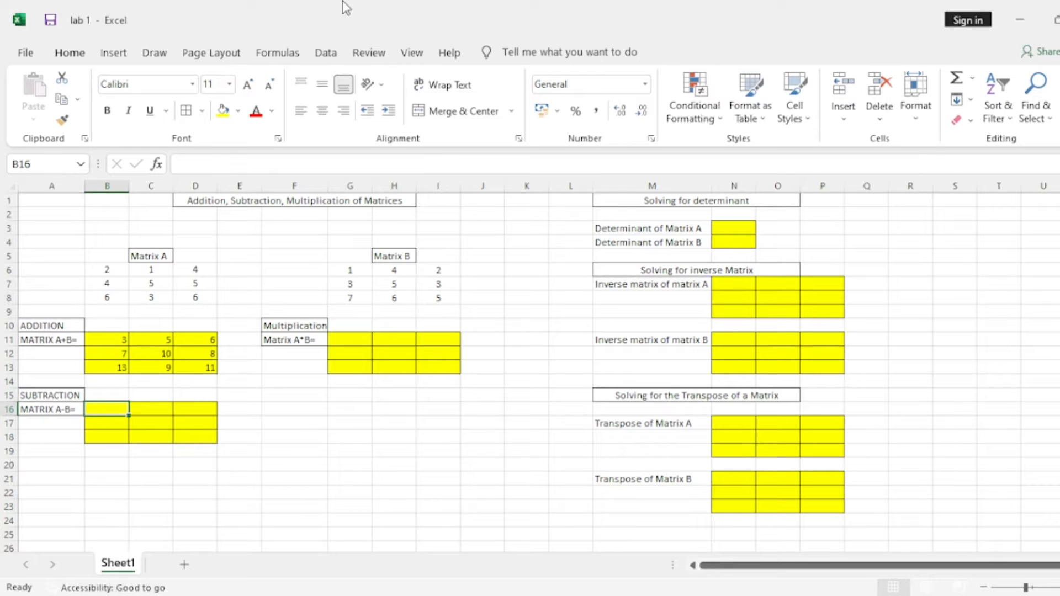
{"action": "left_click", "coordinate": [153, 470]}
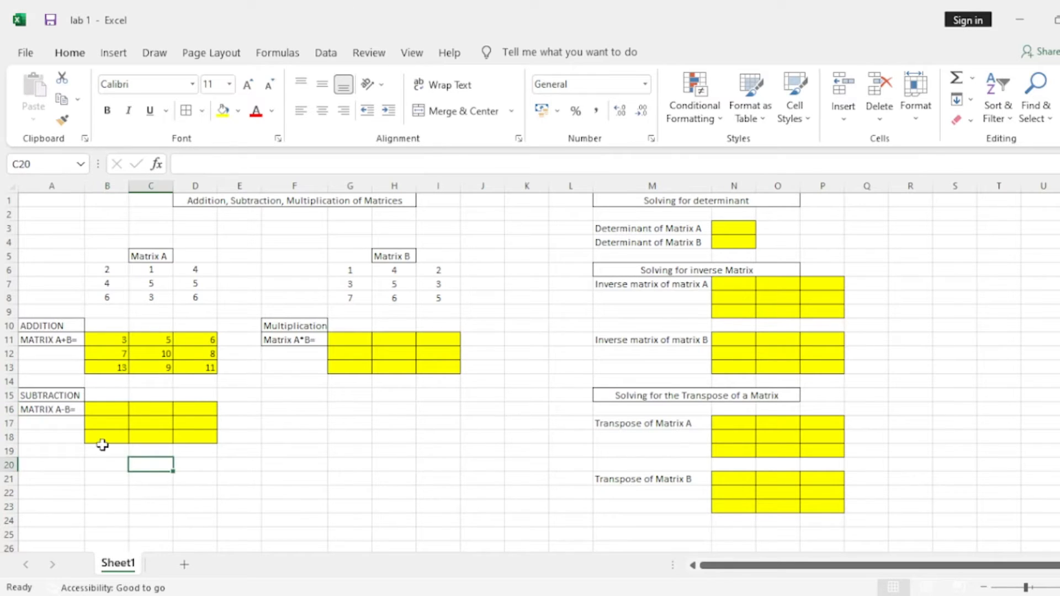
{"action": "left_click", "coordinate": [109, 409]}
{"action": "left_click_drag", "start_coordinate": [109, 410], "coordinate": [191, 438]}
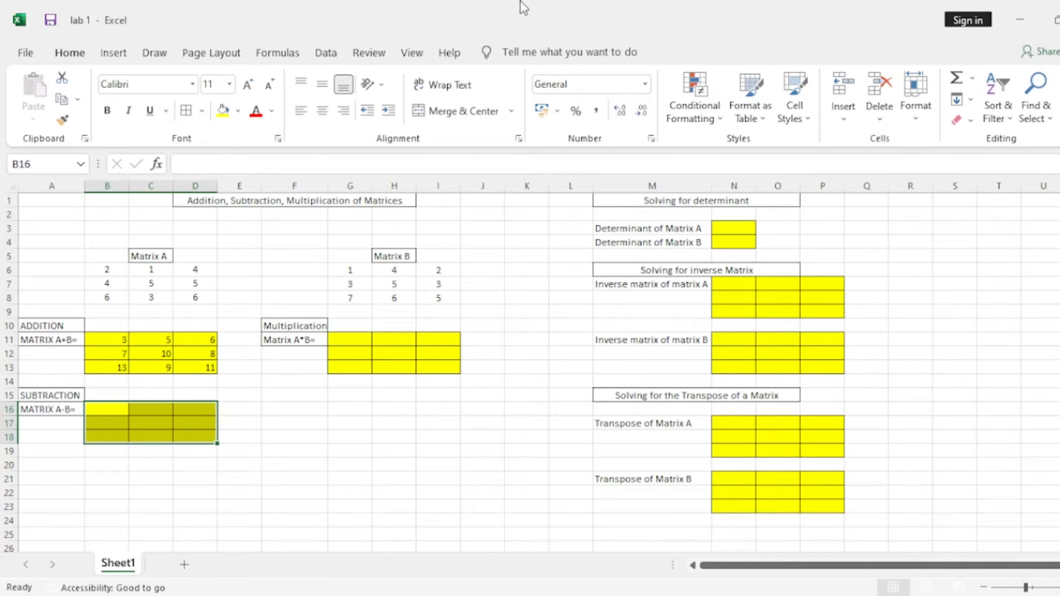
{"action": "left_click", "coordinate": [208, 171]}
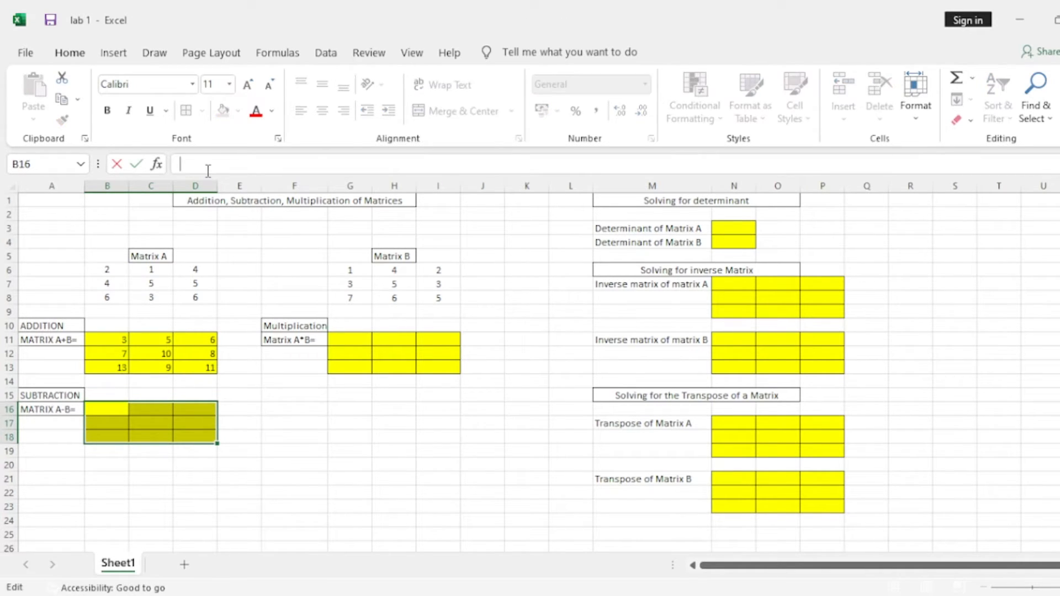
{"action": "type", "text": "="}
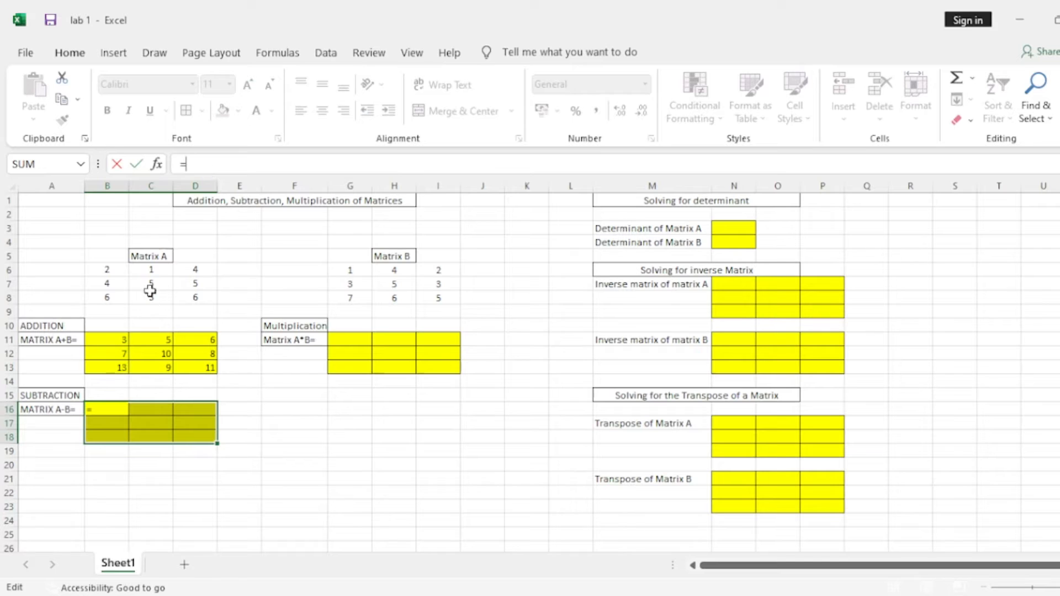
{"action": "left_click_drag", "start_coordinate": [109, 273], "coordinate": [206, 299]}
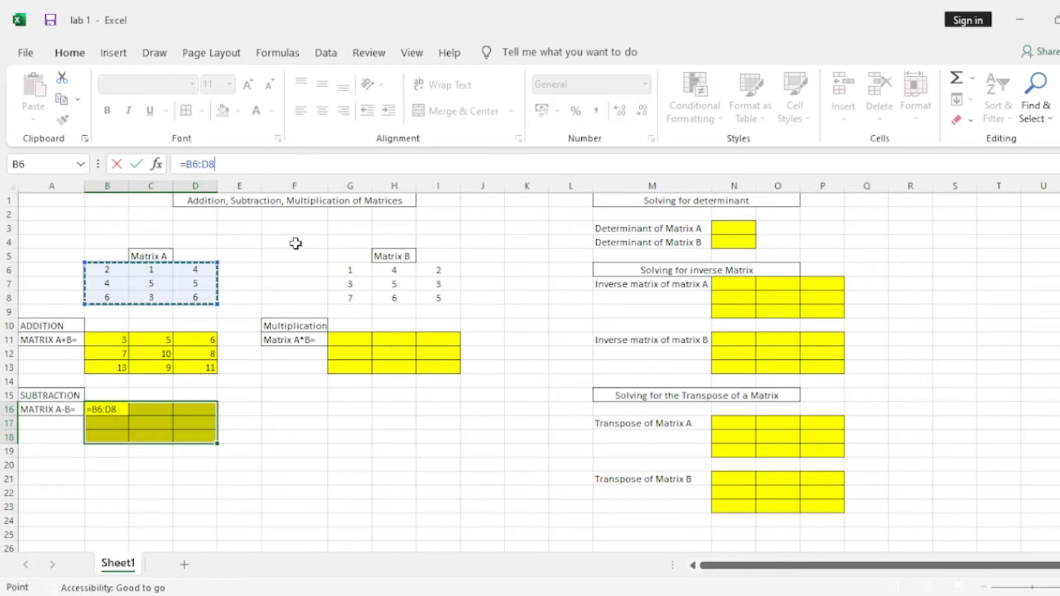
{"action": "type", "text": "-"}
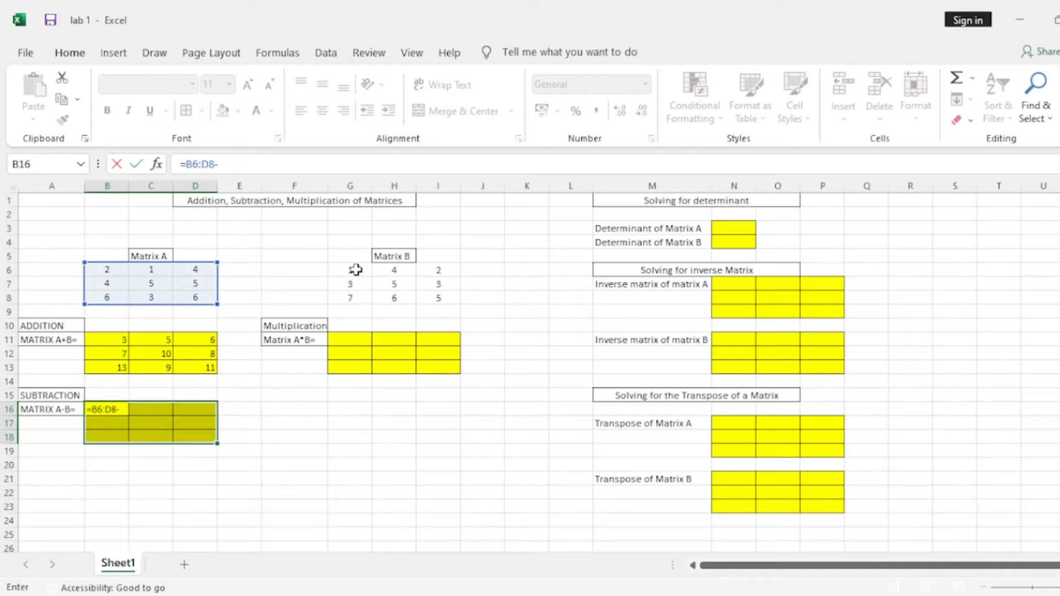
{"action": "left_click_drag", "start_coordinate": [355, 269], "coordinate": [435, 299]}
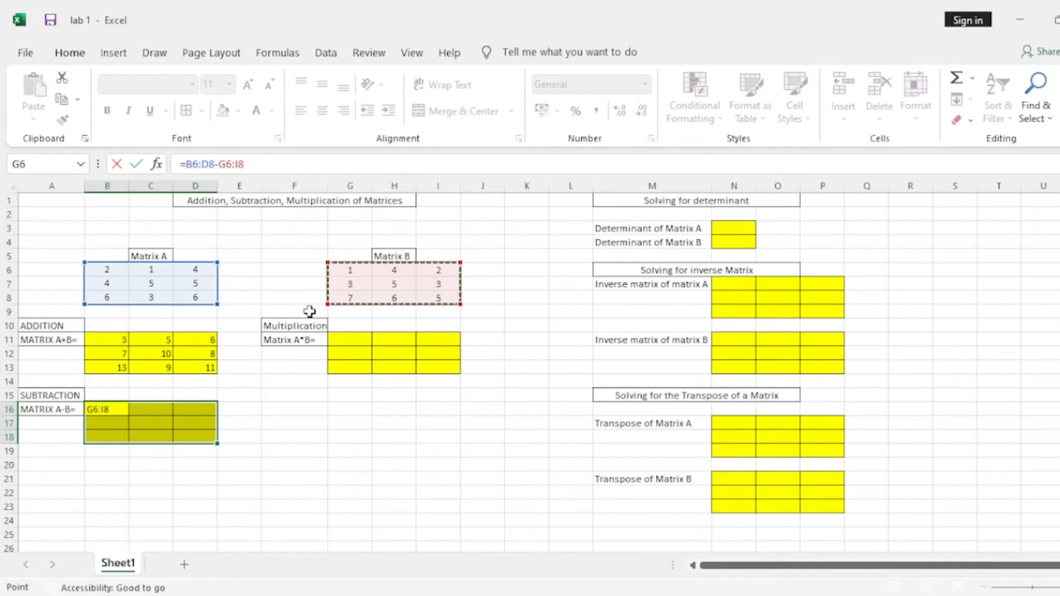
{"action": "key", "text": "ctrl+shift+Return"}
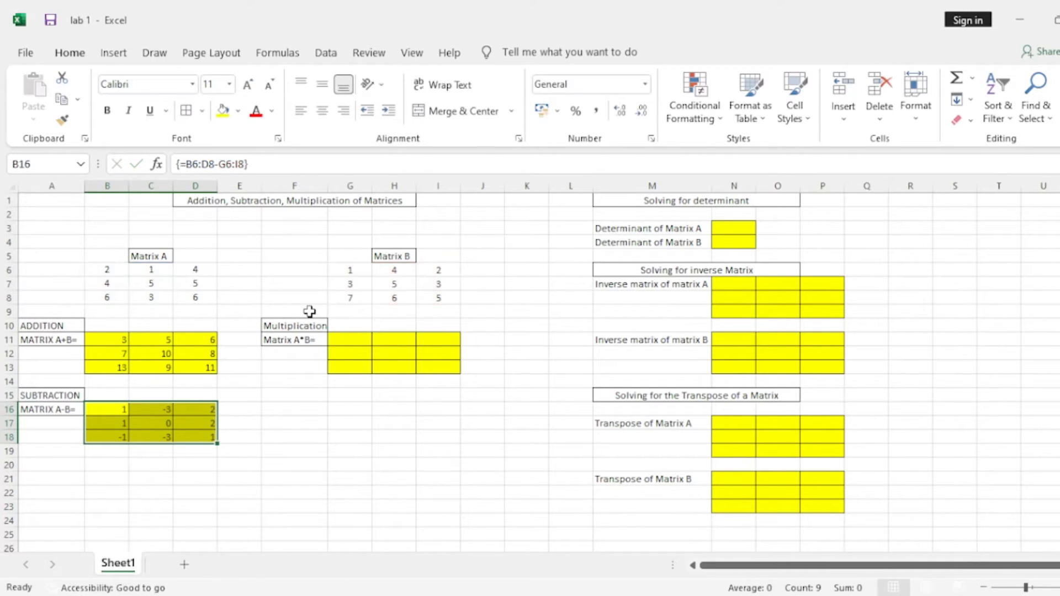
Fill the Matrix A*B block G11:I13 with the array formula =B6:D8*G6:I8.
{"action": "left_click", "coordinate": [351, 345]}
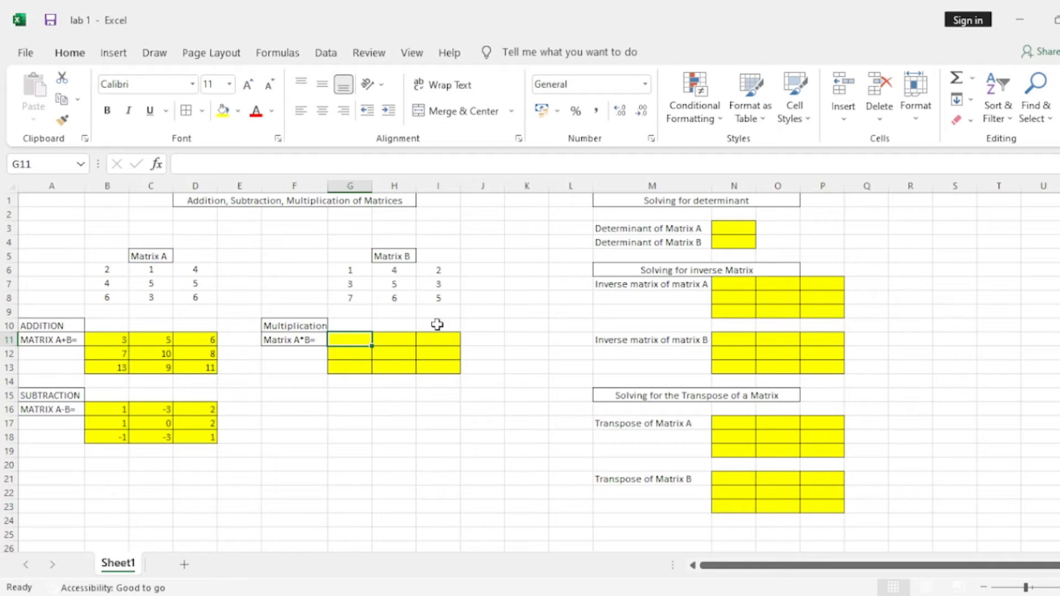
{"action": "left_click", "coordinate": [402, 394]}
{"action": "left_click_drag", "start_coordinate": [343, 338], "coordinate": [440, 366]}
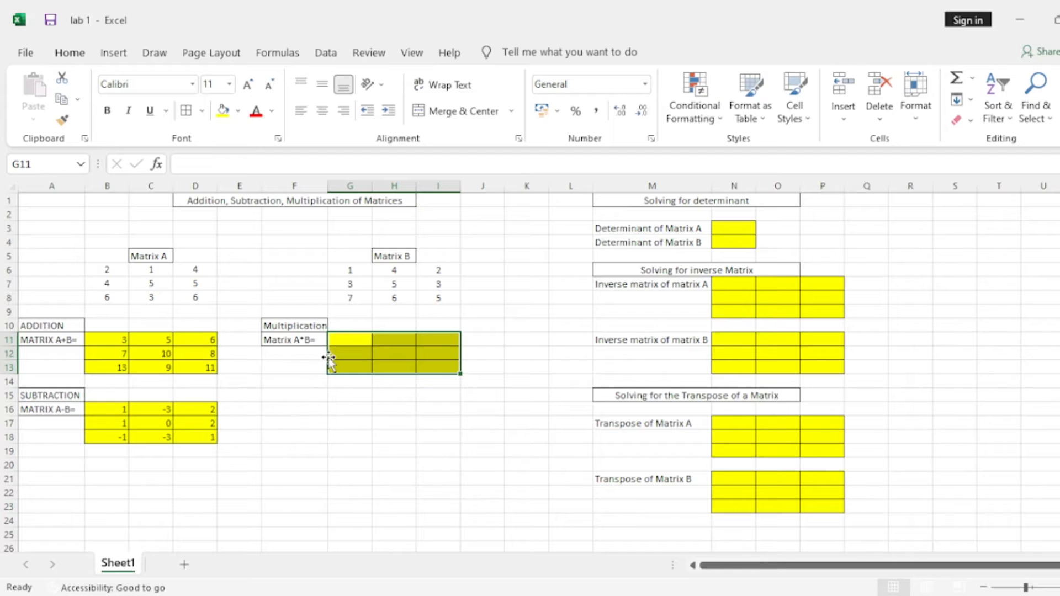
{"action": "left_click", "coordinate": [345, 399]}
{"action": "left_click", "coordinate": [354, 340]}
{"action": "left_click_drag", "start_coordinate": [354, 341], "coordinate": [421, 359]}
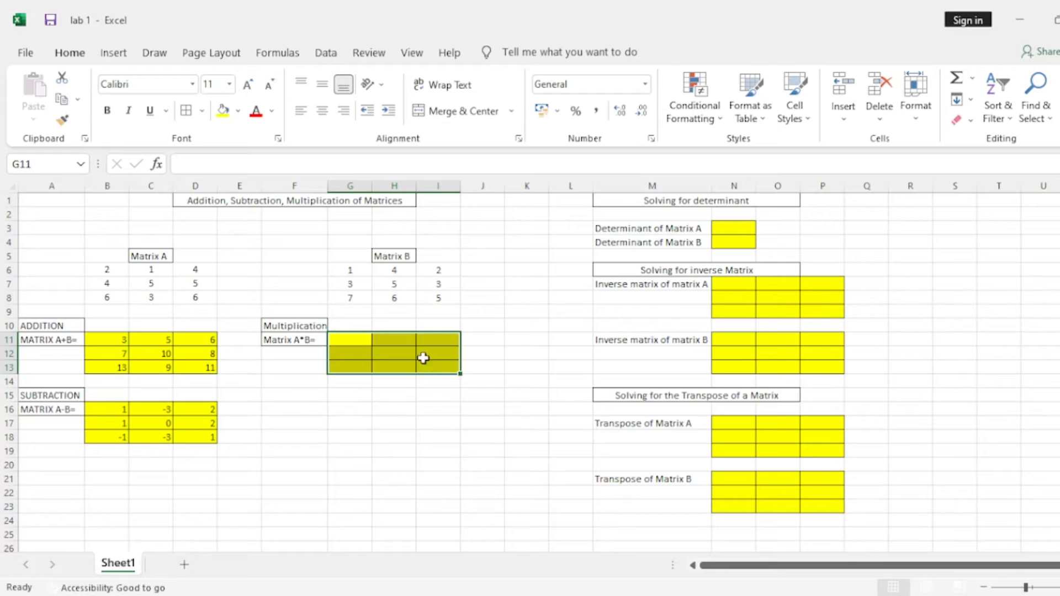
{"action": "left_click", "coordinate": [295, 168]}
{"action": "type", "text": "="}
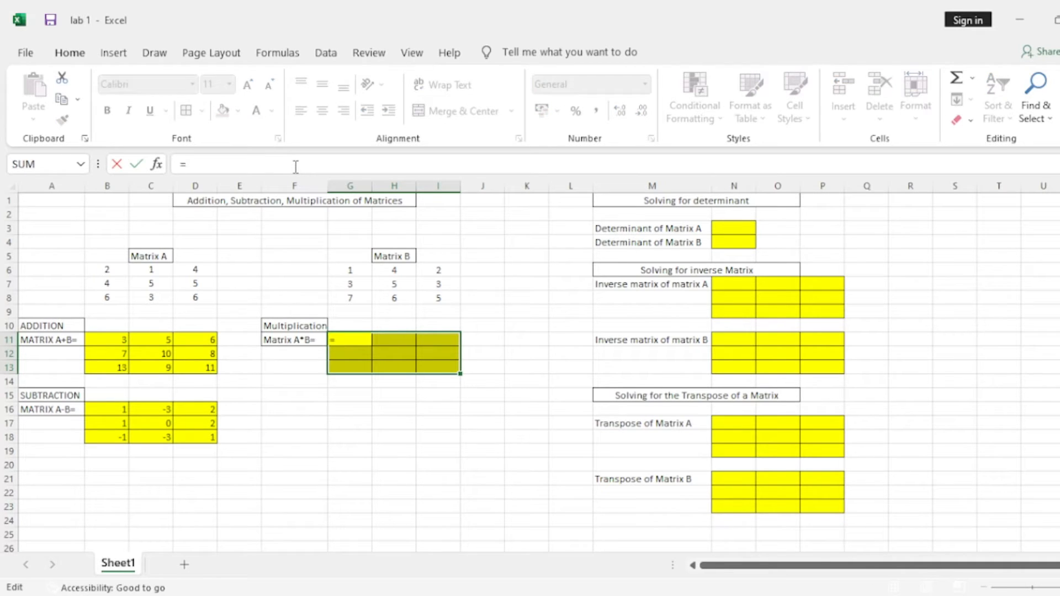
{"action": "left_click_drag", "start_coordinate": [104, 270], "coordinate": [190, 298]}
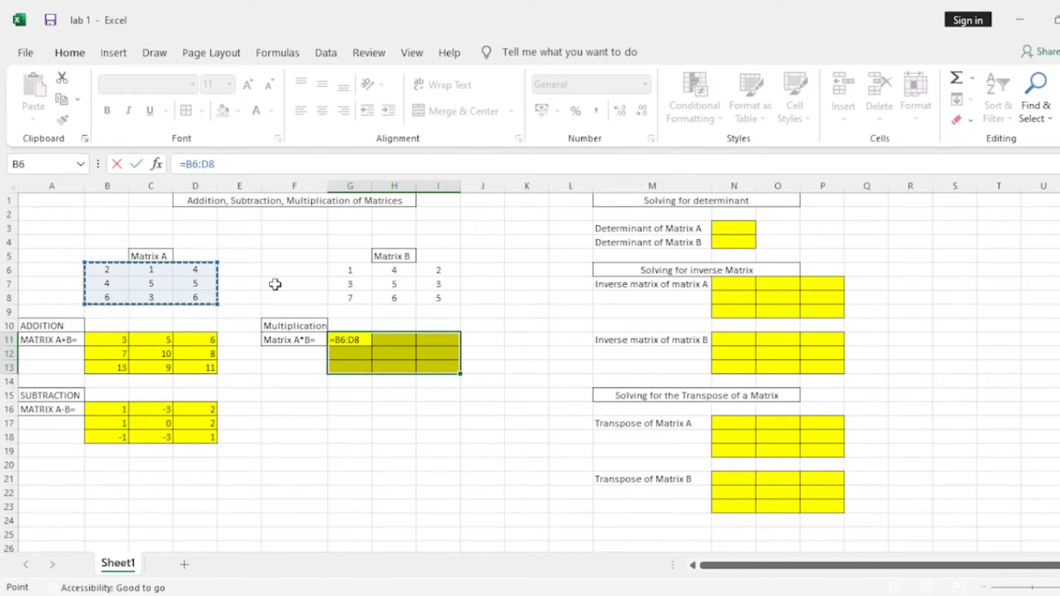
{"action": "type", "text": "*"}
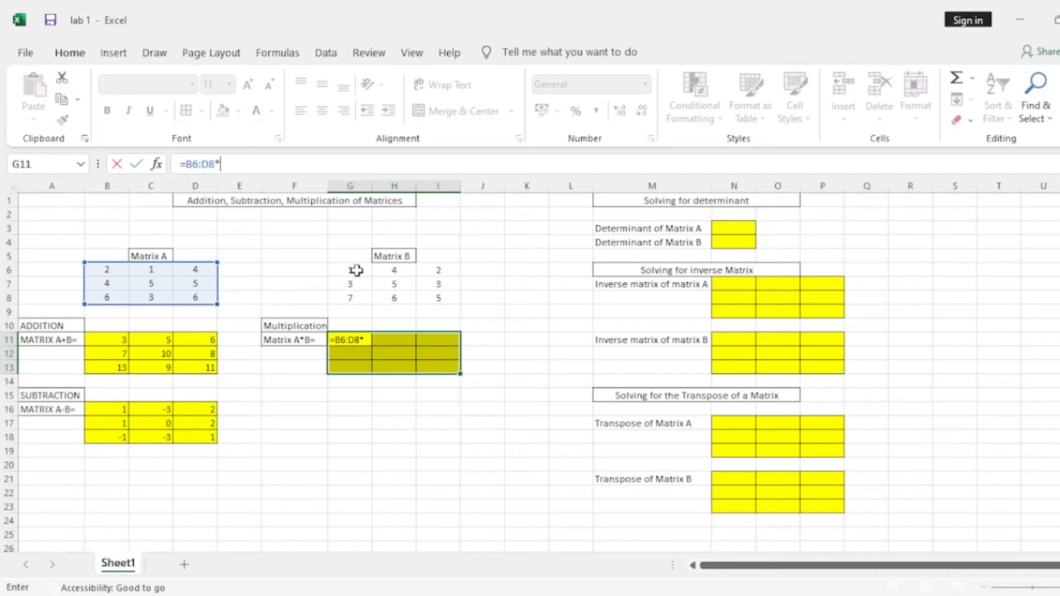
{"action": "left_click_drag", "start_coordinate": [356, 270], "coordinate": [436, 296]}
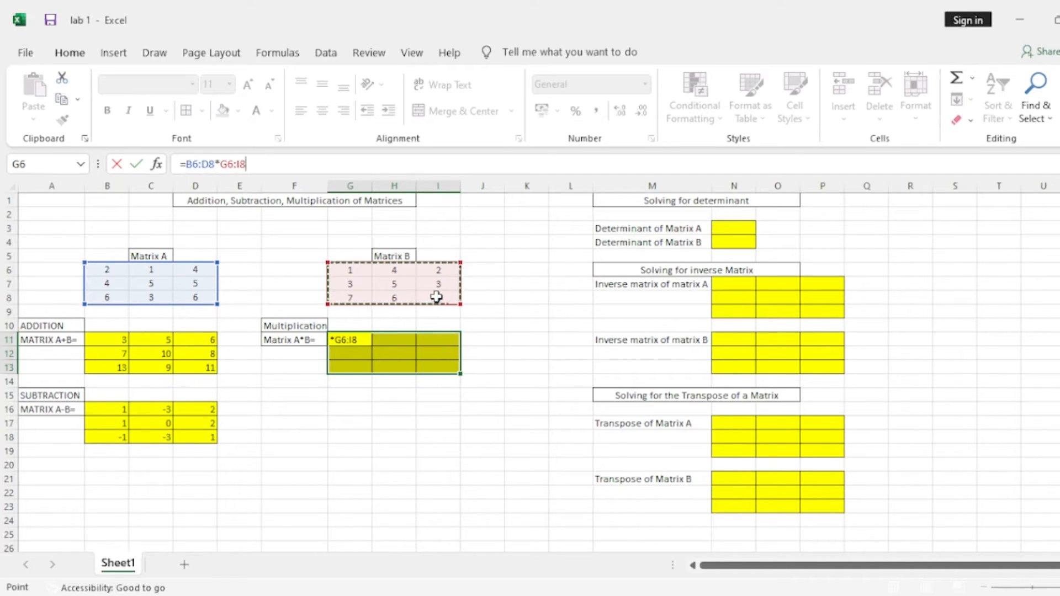
{"action": "key", "text": "ctrl+shift+Return"}
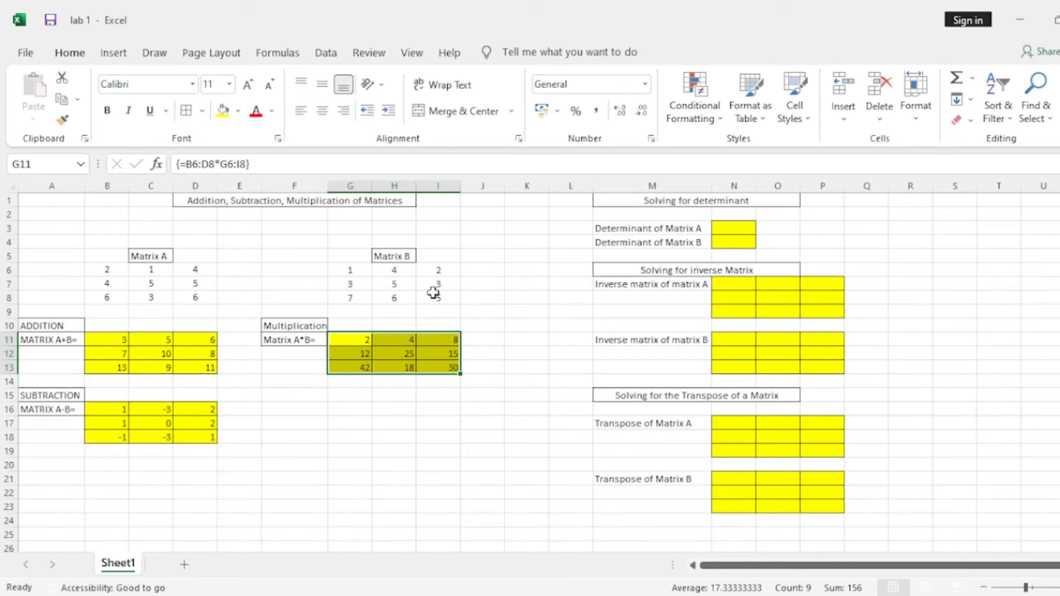
{"action": "left_click", "coordinate": [384, 421]}
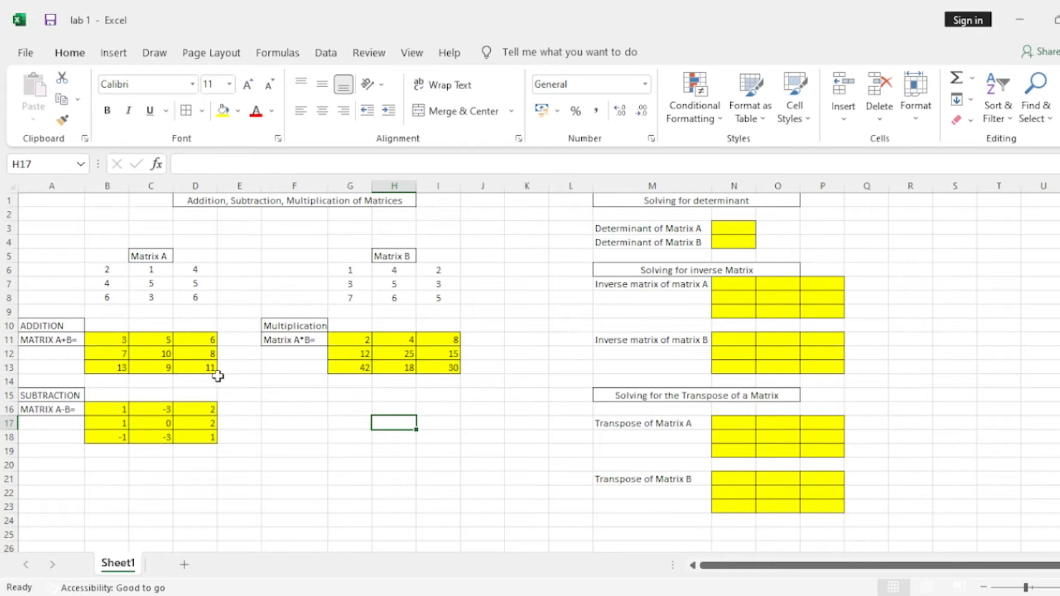
{"action": "left_click_drag", "start_coordinate": [118, 343], "coordinate": [206, 365]}
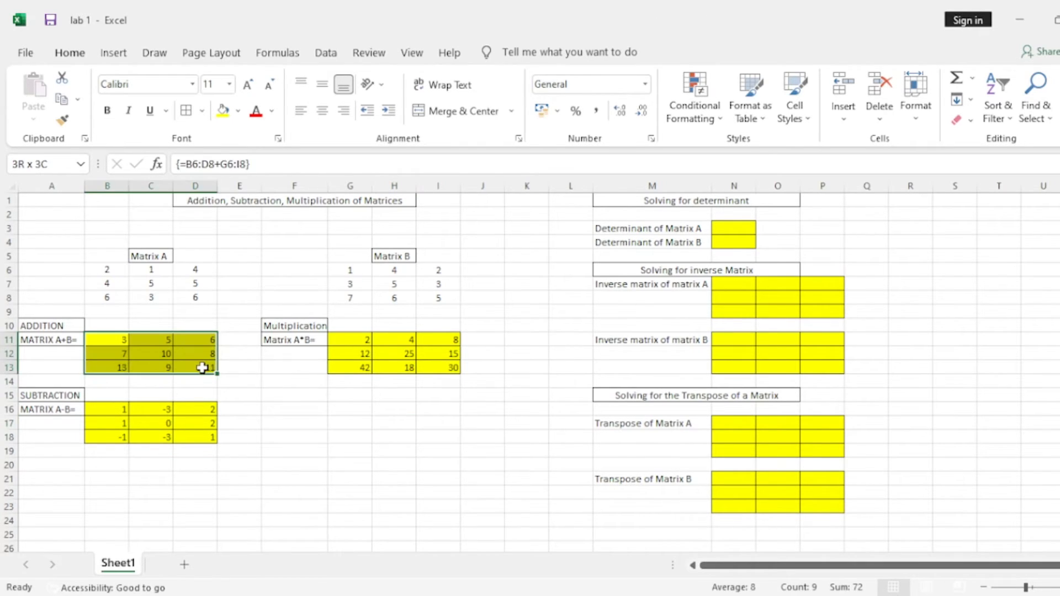
{"action": "left_click", "coordinate": [350, 421]}
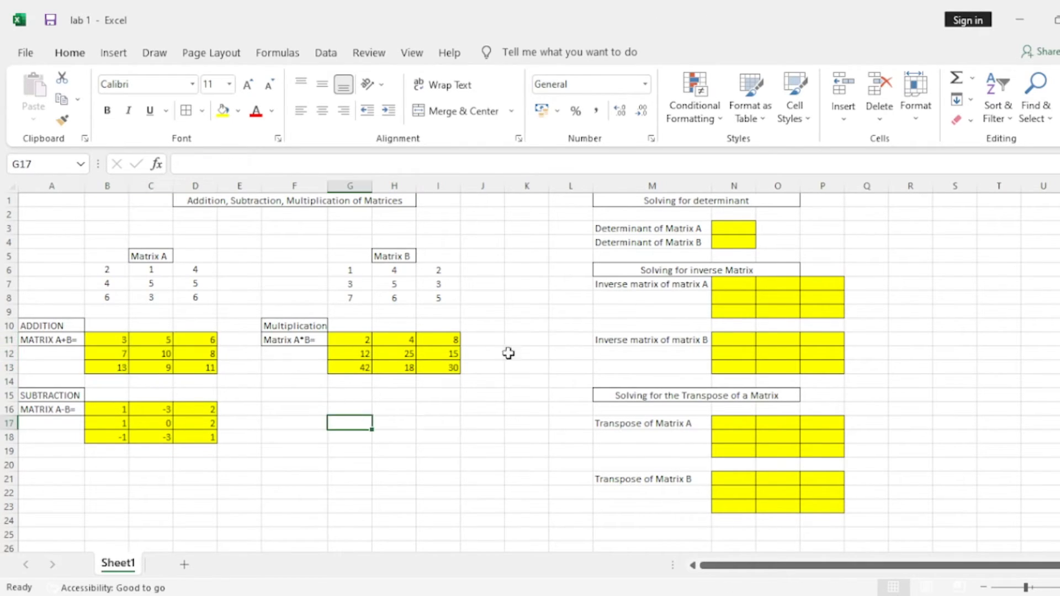
Calculate the determinant of Matrix A in cell N3 with the formula =MDETERM(B6:D8).
{"action": "left_click", "coordinate": [737, 230]}
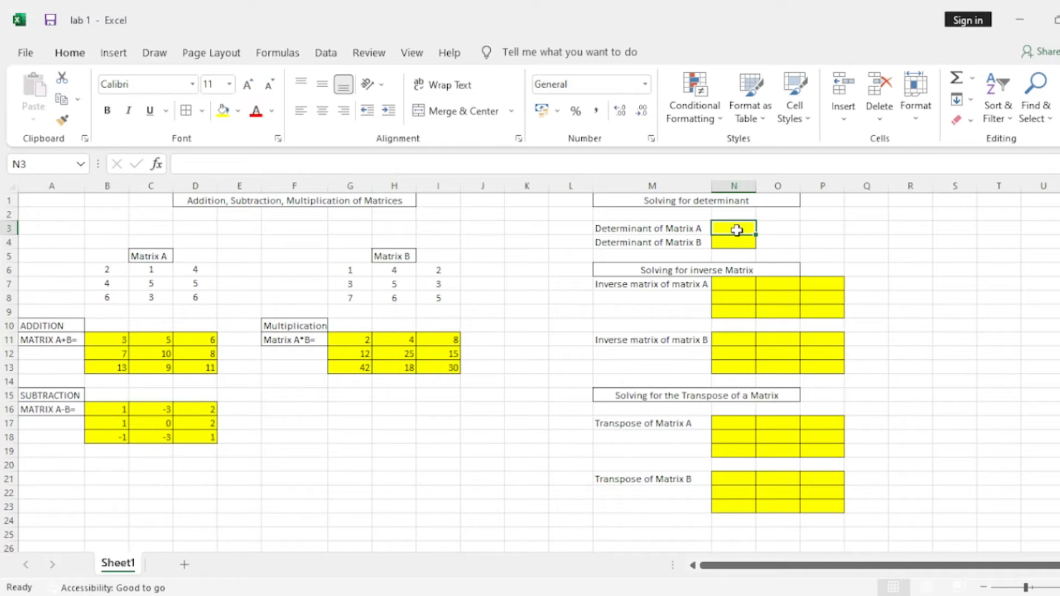
{"action": "double_click", "coordinate": [737, 231]}
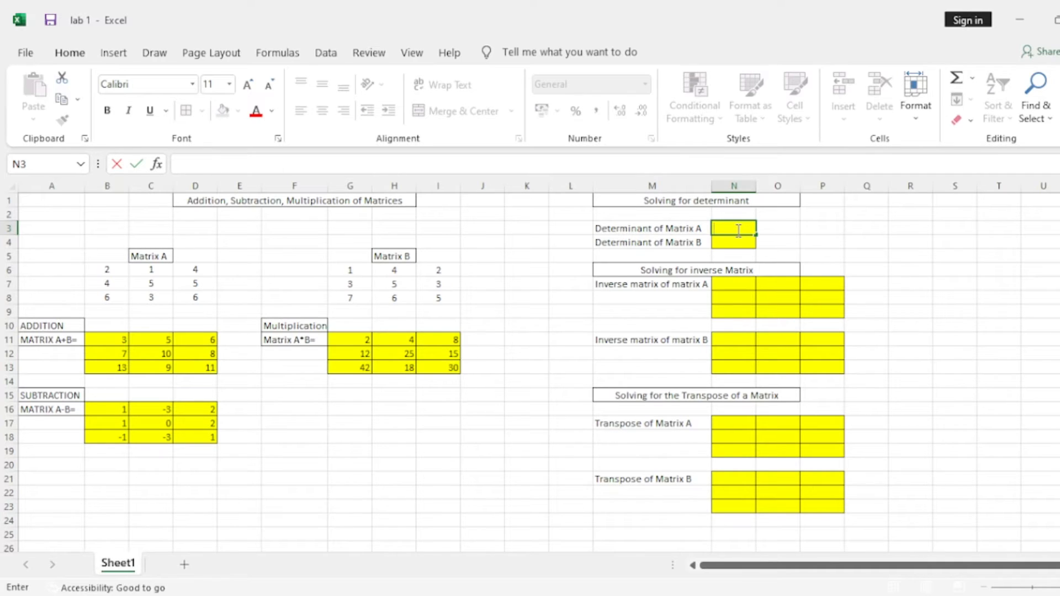
{"action": "type", "text": "=Mdete"}
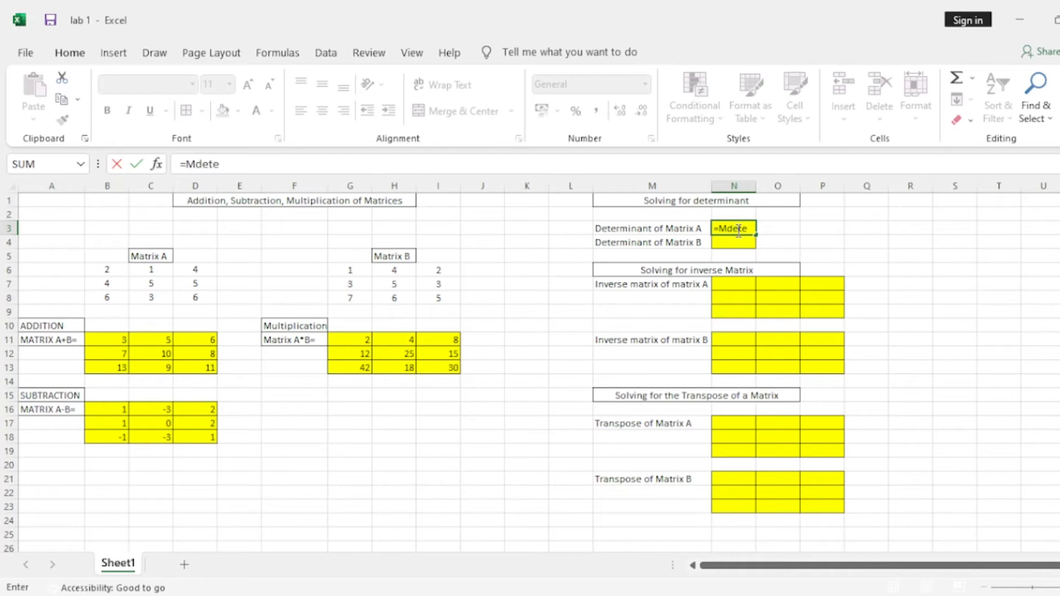
{"action": "type", "text": "rm("}
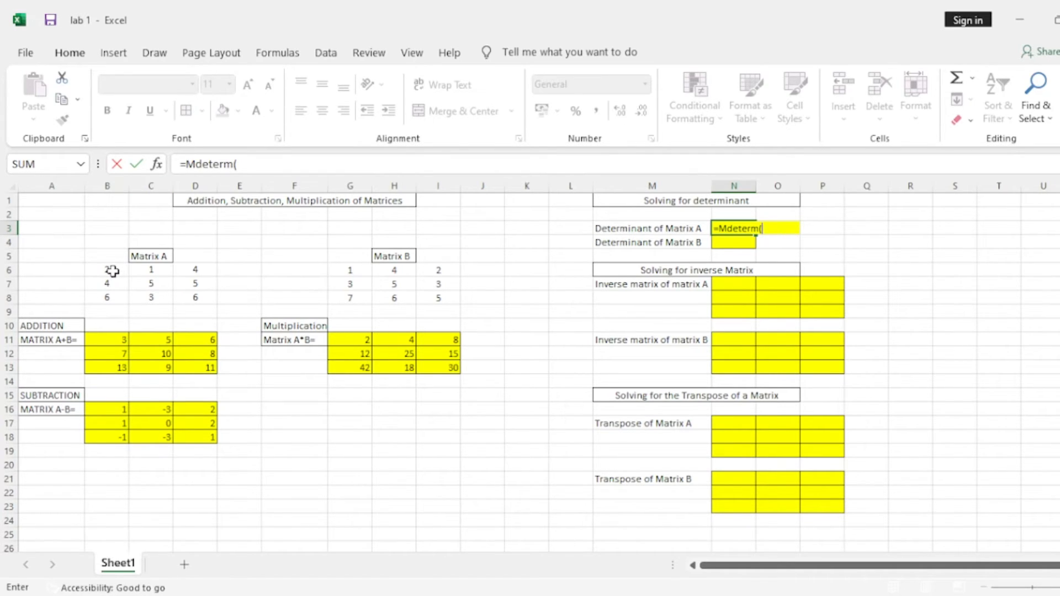
{"action": "left_click_drag", "start_coordinate": [112, 271], "coordinate": [201, 300]}
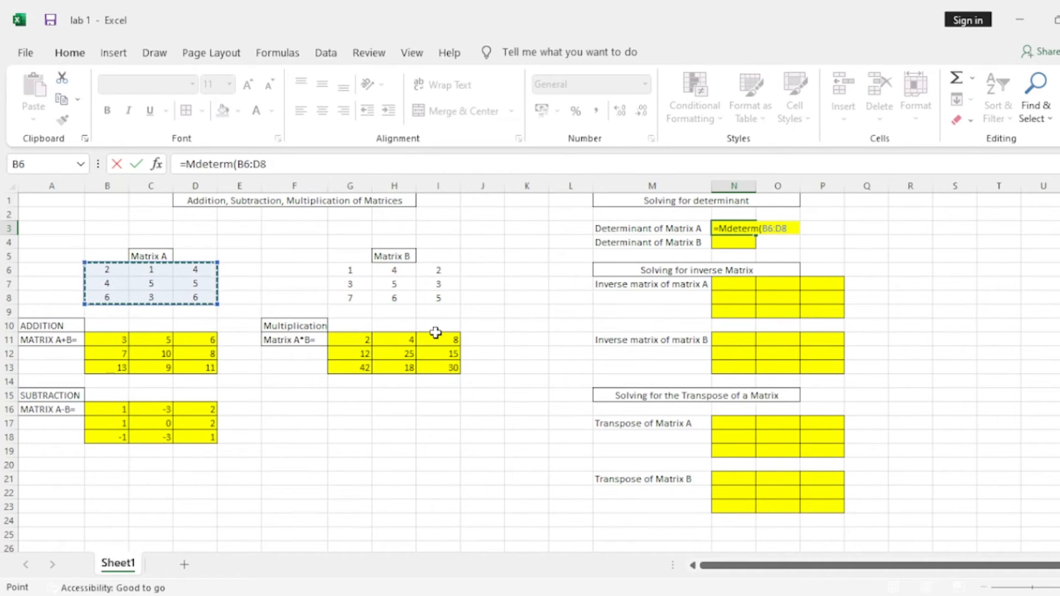
{"action": "type", "text": ")"}
{"action": "key", "text": "Return"}
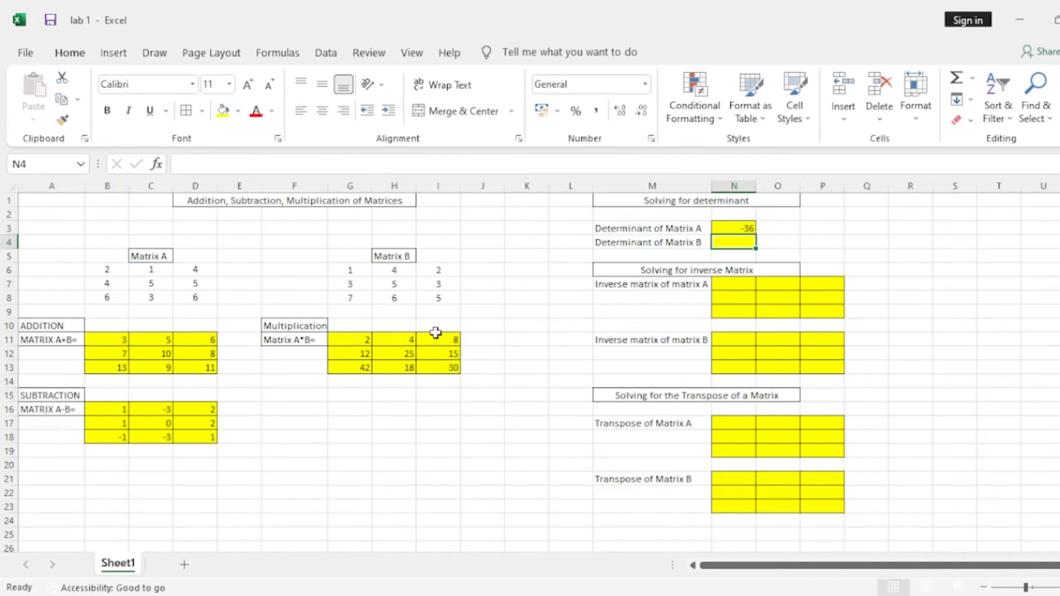
Calculate the determinant of Matrix B in cell N4 with the formula =MDETERM(G6:I8).
{"action": "double_click", "coordinate": [737, 243]}
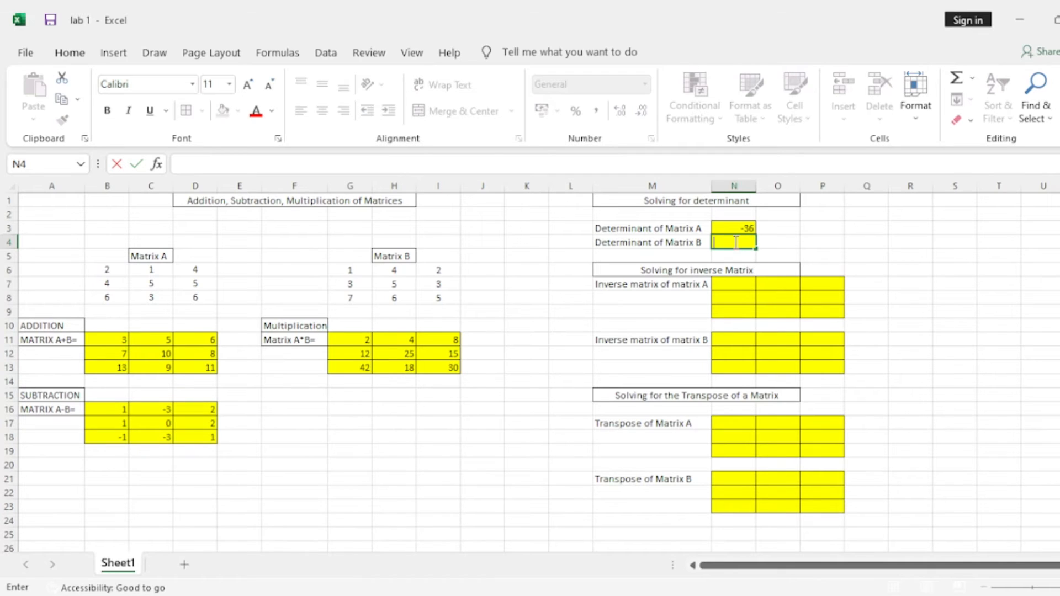
{"action": "type", "text": "-"}
{"action": "key", "text": "BackSpace"}
{"action": "type", "text": "=mdeterm("}
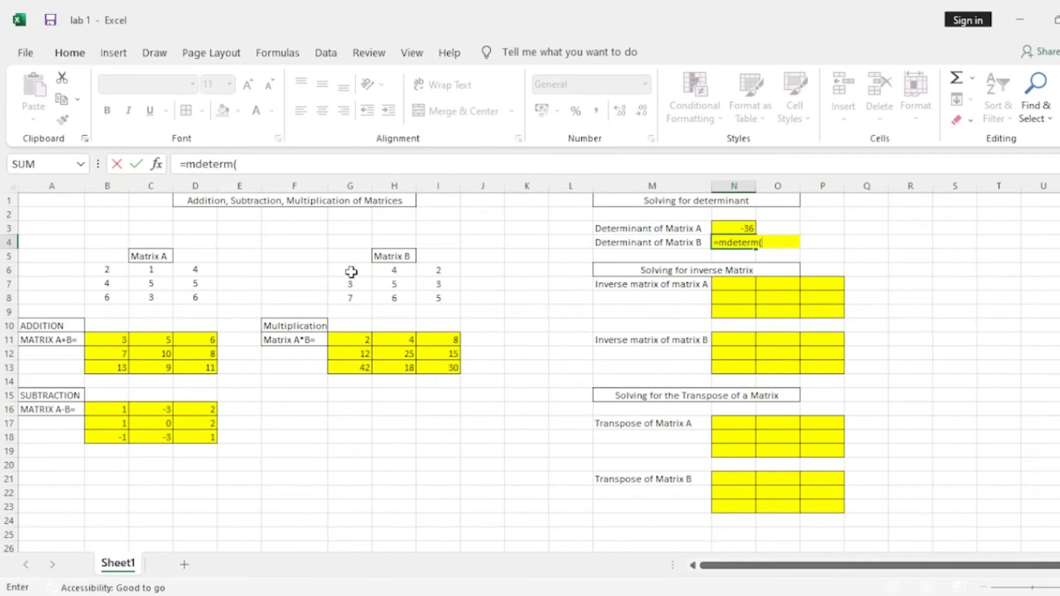
{"action": "left_click_drag", "start_coordinate": [354, 270], "coordinate": [431, 304]}
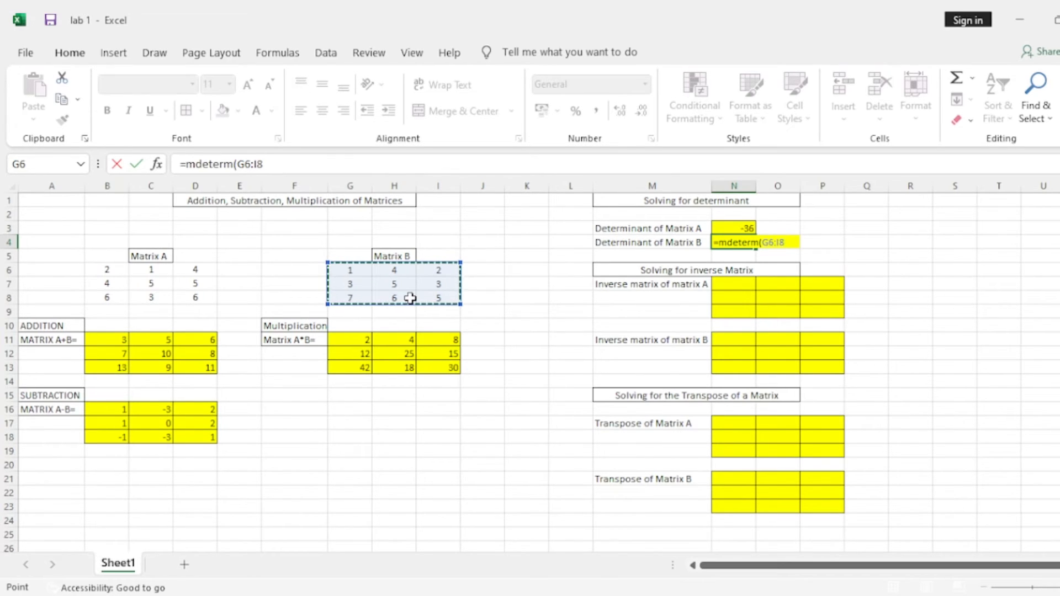
{"action": "type", "text": ")"}
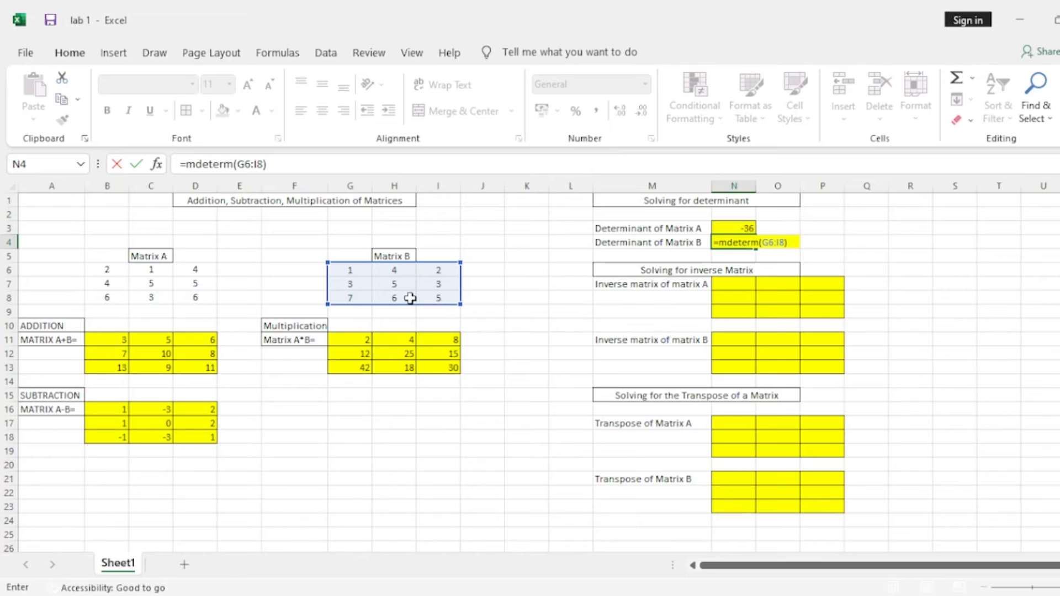
{"action": "key", "text": "Return"}
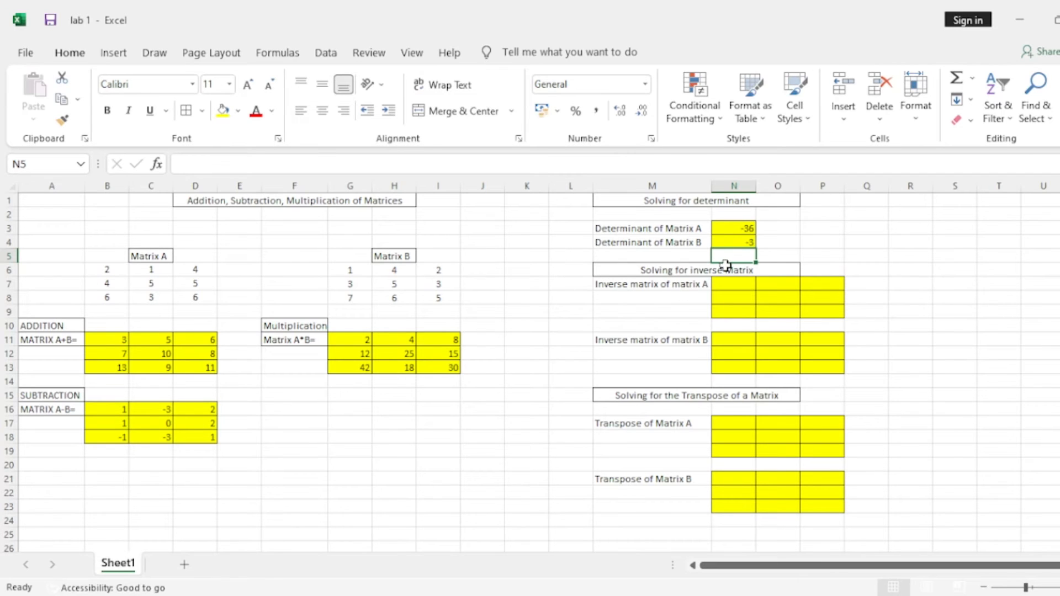
Fill N7:P9 with the inverse of Matrix A using the array formula =MINVERSE(B6:D8).
{"action": "left_click", "coordinate": [808, 270]}
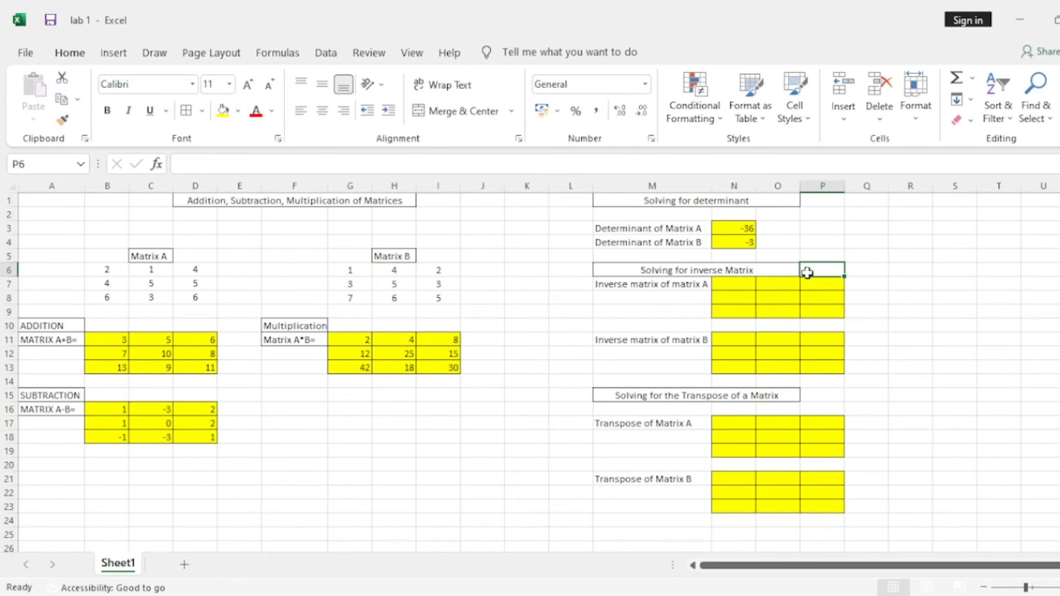
{"action": "left_click", "coordinate": [731, 282]}
{"action": "left_click", "coordinate": [792, 310]}
{"action": "left_click", "coordinate": [731, 284]}
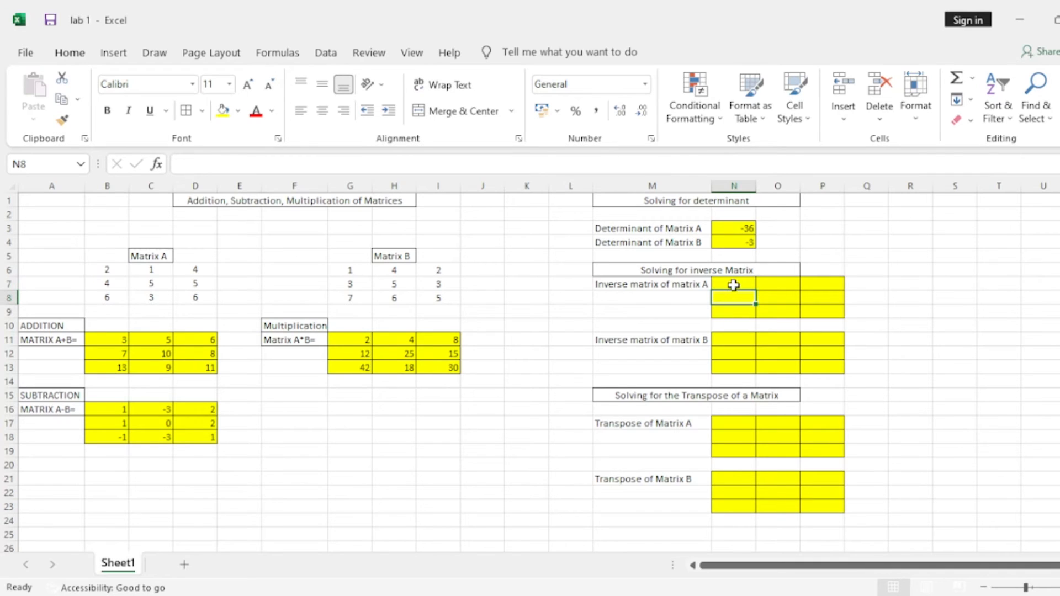
{"action": "left_click_drag", "start_coordinate": [738, 284], "coordinate": [819, 313]}
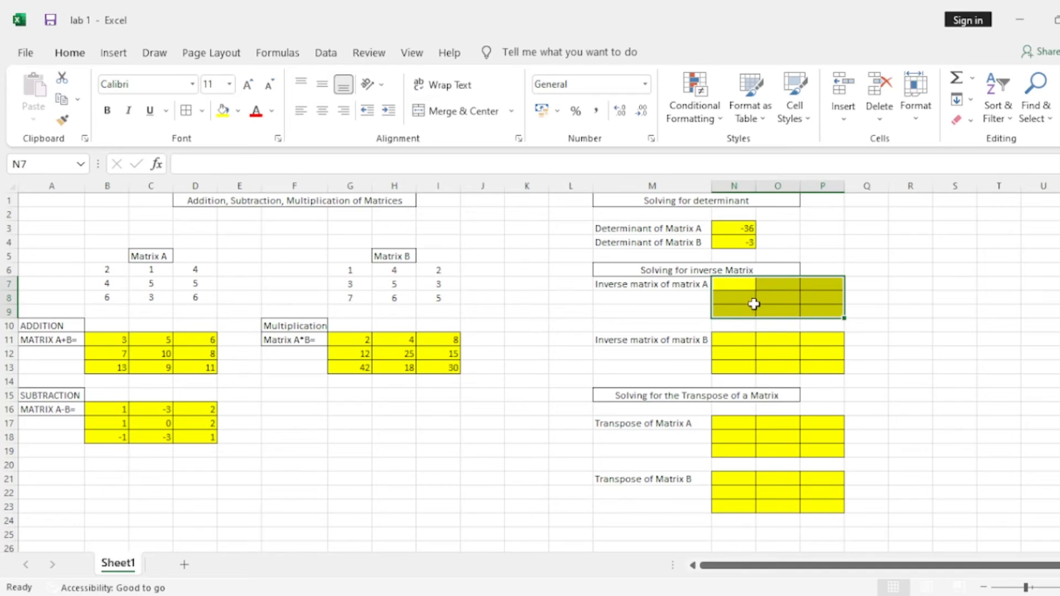
{"action": "left_click", "coordinate": [425, 171]}
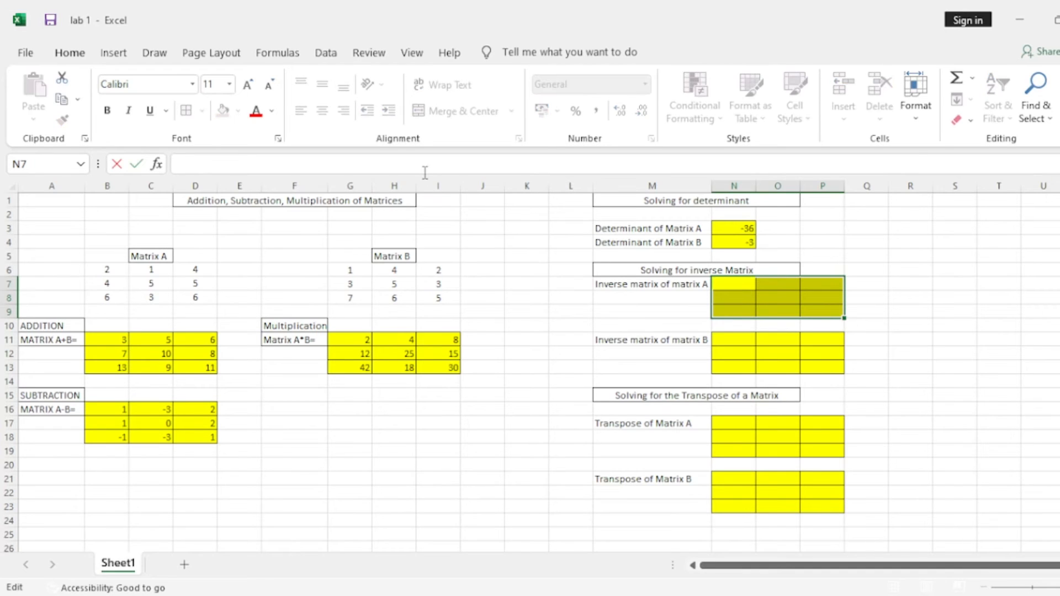
{"action": "type", "text": "=minverse("}
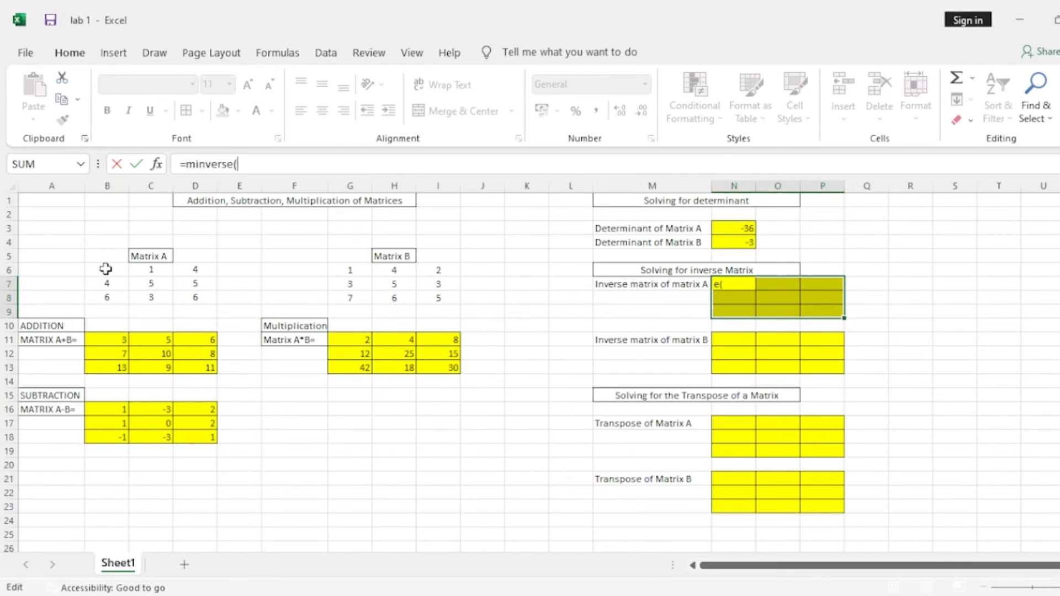
{"action": "left_click_drag", "start_coordinate": [106, 269], "coordinate": [187, 296]}
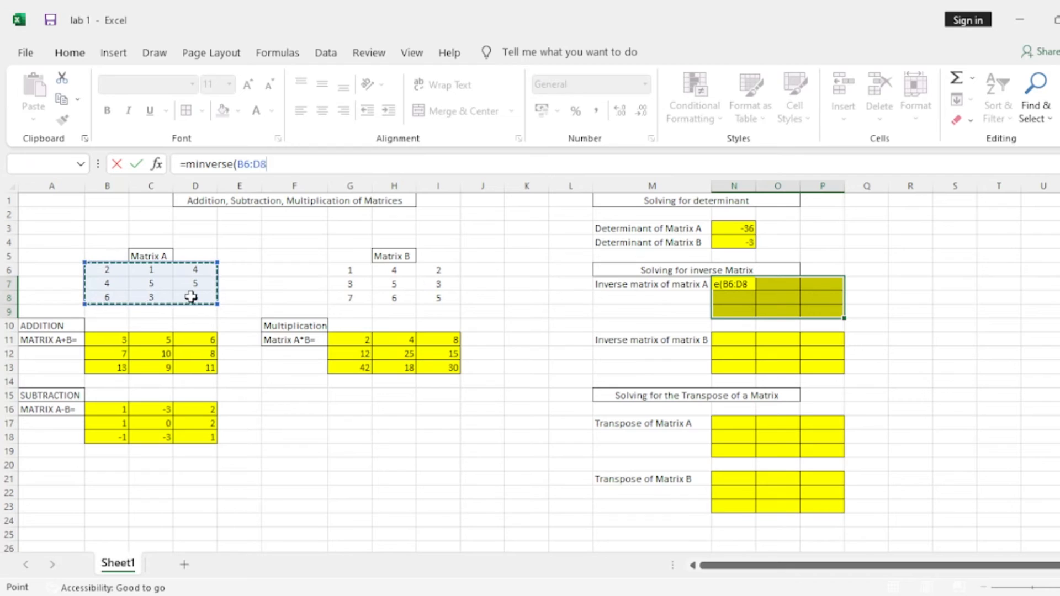
{"action": "type", "text": ")"}
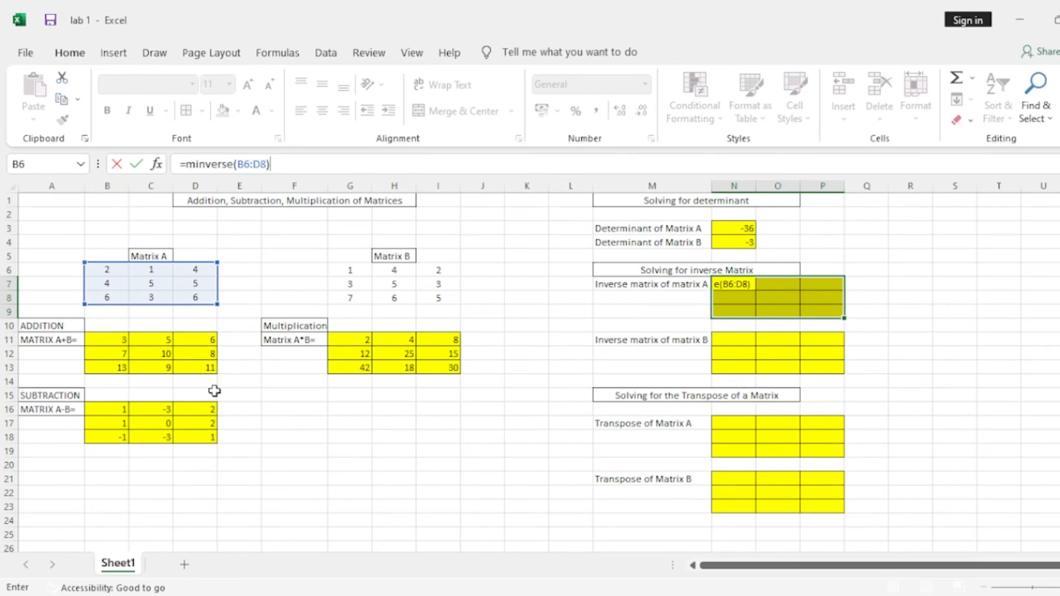
{"action": "key", "text": "ctrl+shift+Return"}
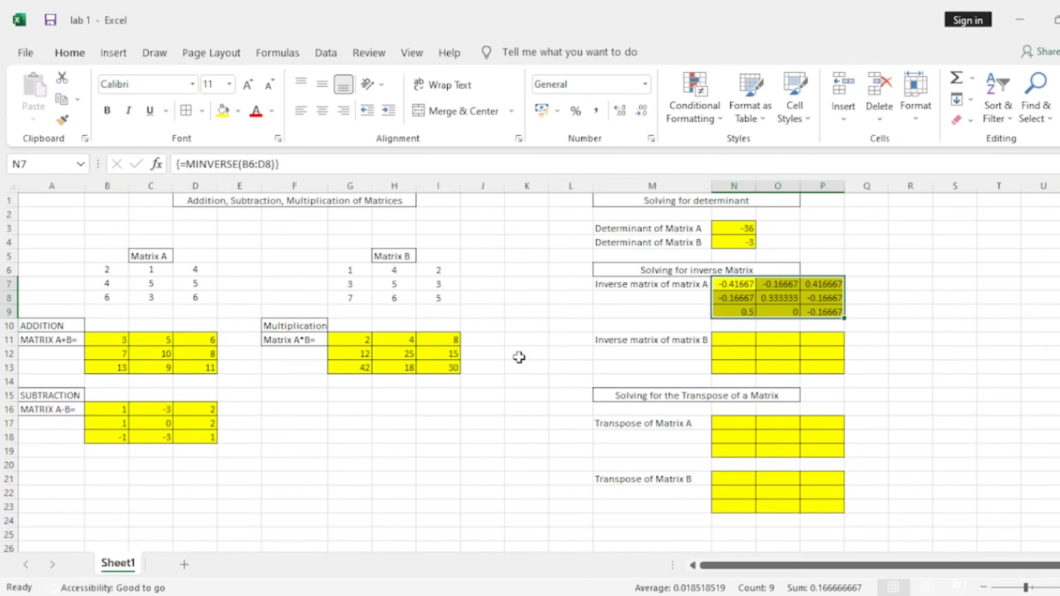
Fill N11:P13 with the inverse of Matrix B using the array formula =MINVERSE(G6:I8).
{"action": "left_click", "coordinate": [731, 341]}
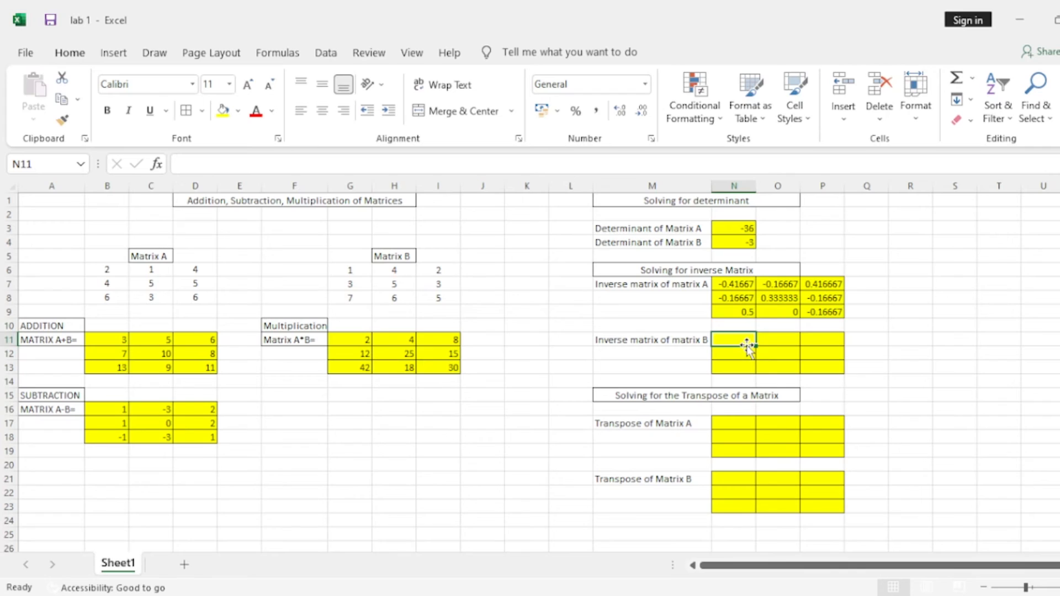
{"action": "left_click_drag", "start_coordinate": [747, 345], "coordinate": [833, 372]}
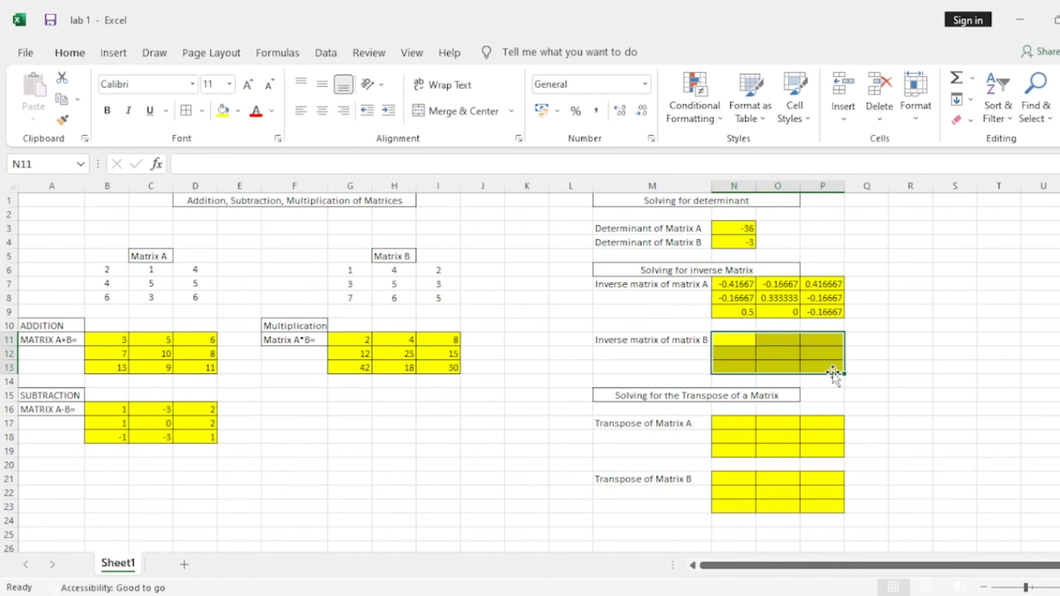
{"action": "type", "text": "="}
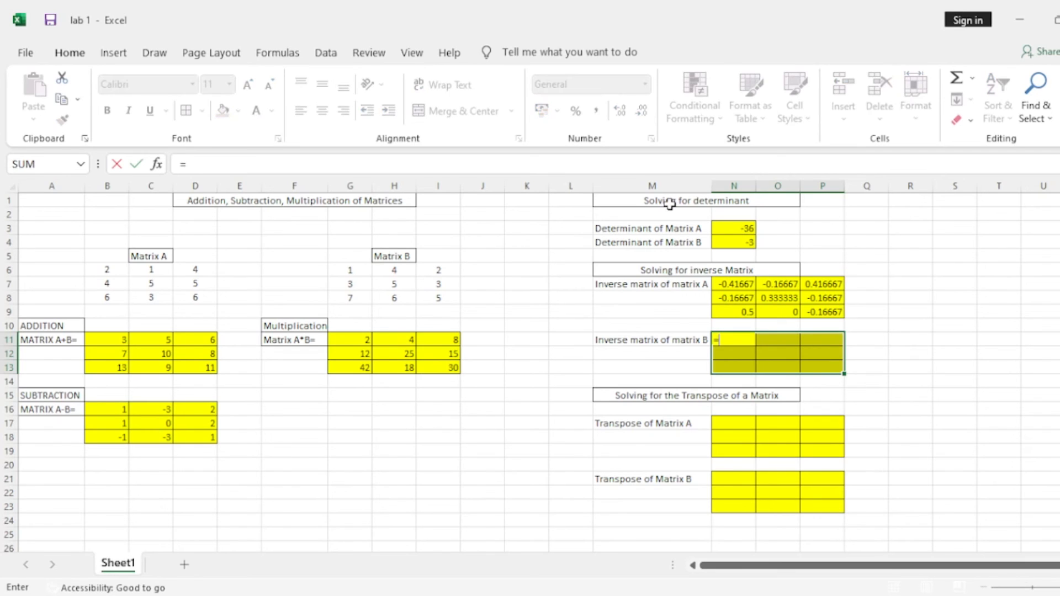
{"action": "type", "text": "minverse("}
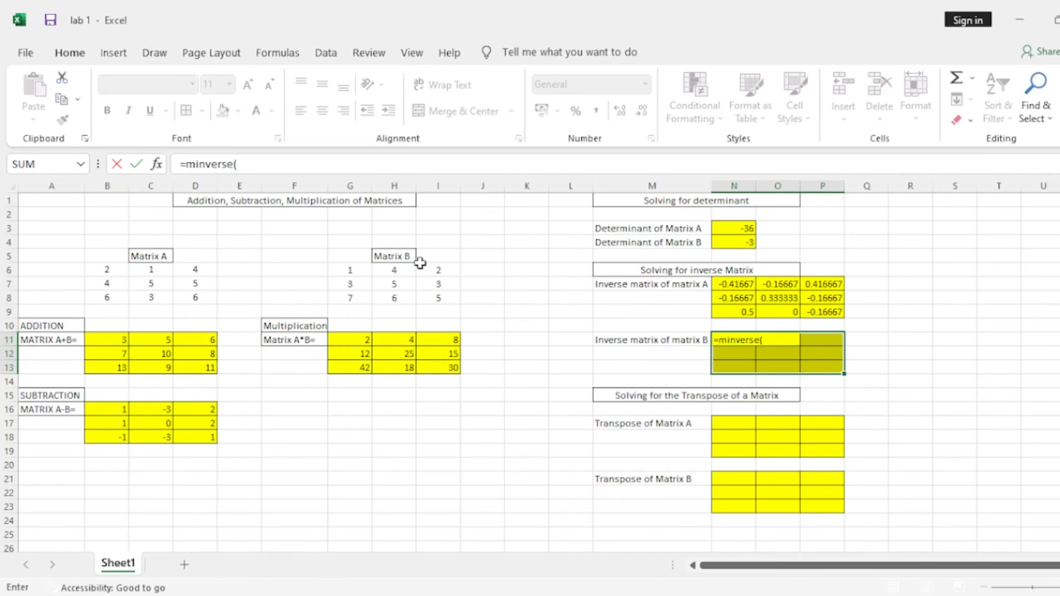
{"action": "left_click_drag", "start_coordinate": [352, 269], "coordinate": [433, 298]}
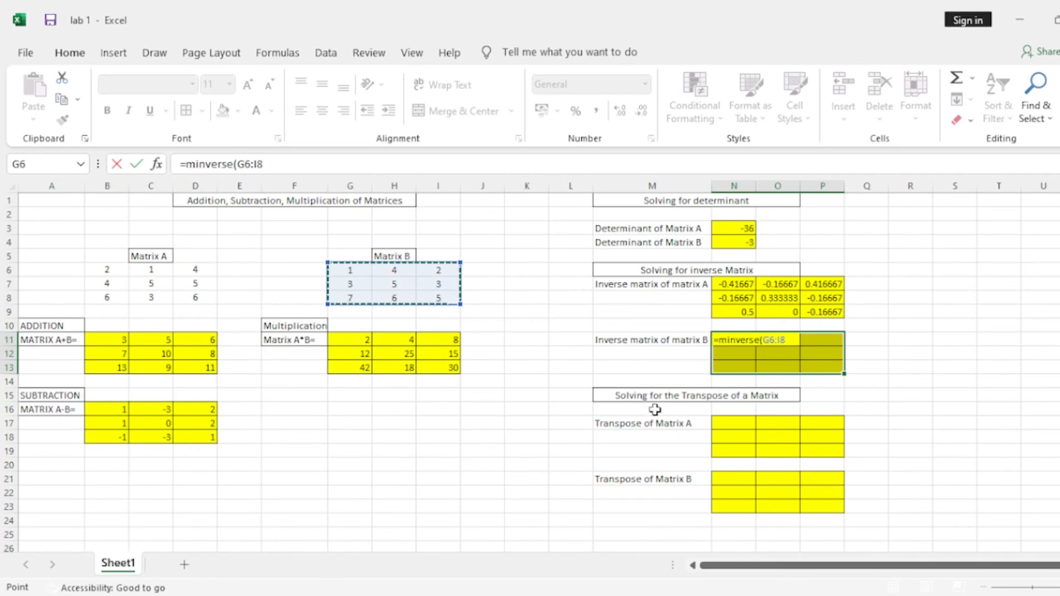
{"action": "type", "text": ")"}
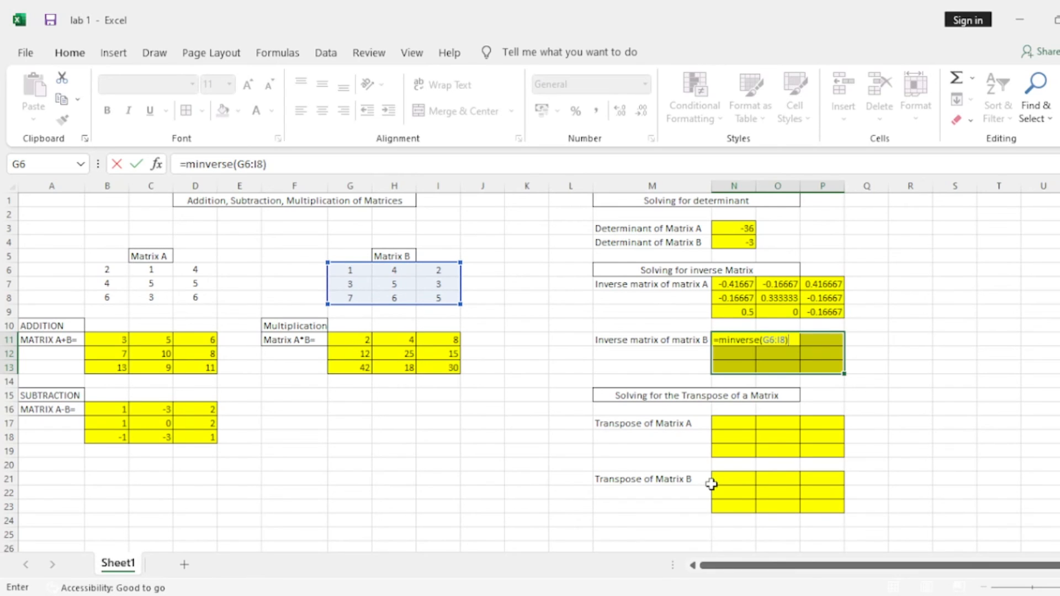
{"action": "key", "text": "ctrl+shift+Return"}
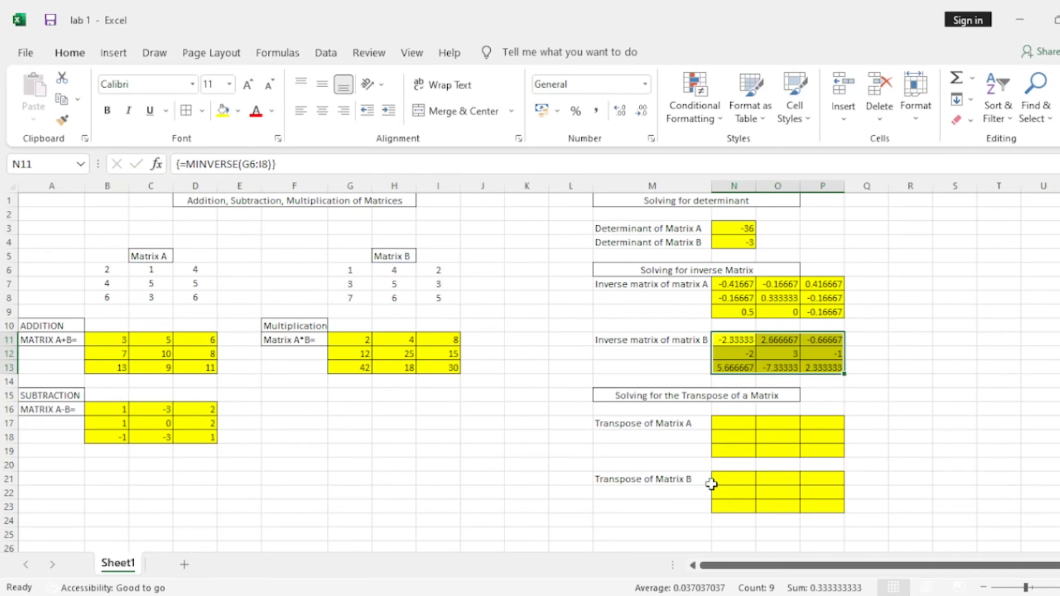
Fill N17:P19 with the transpose of Matrix A using the array formula =TRANSPOSE(B6:D8).
{"action": "left_click", "coordinate": [727, 423]}
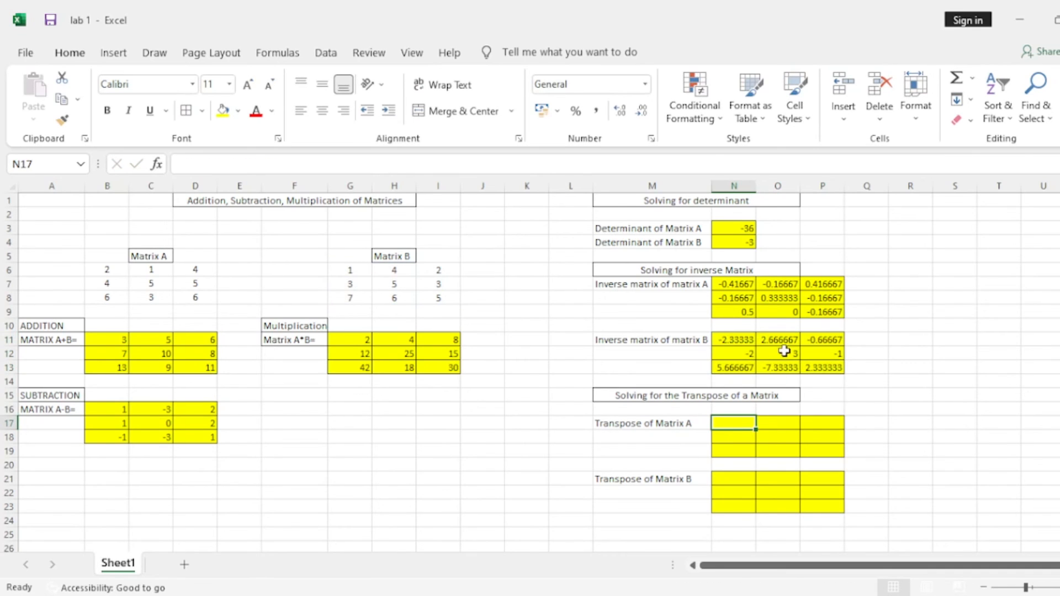
{"action": "left_click", "coordinate": [734, 437]}
{"action": "left_click", "coordinate": [730, 423]}
{"action": "left_click_drag", "start_coordinate": [742, 426], "coordinate": [822, 457]}
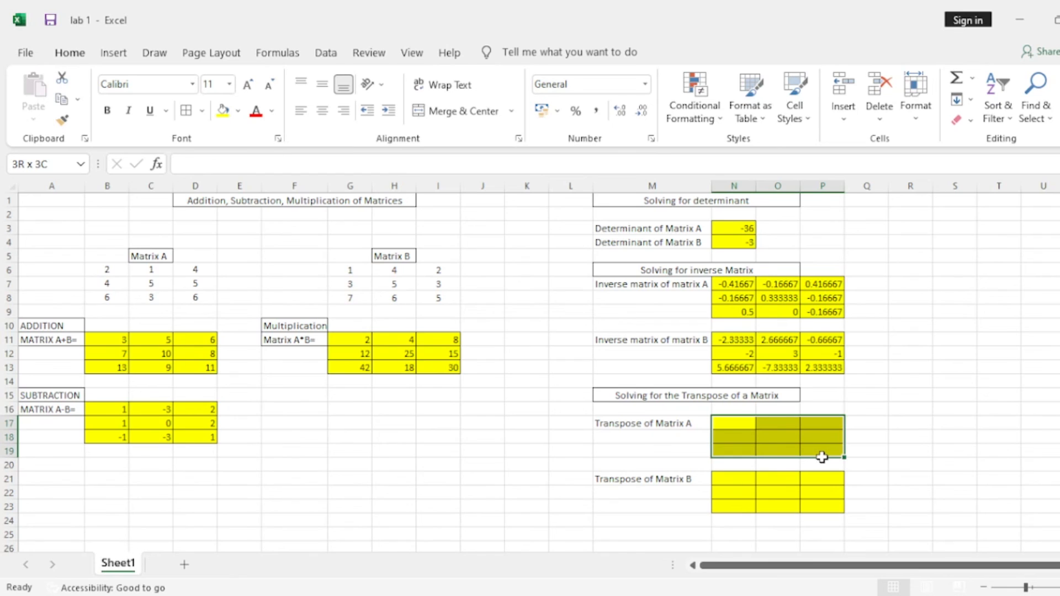
{"action": "left_click_drag", "start_coordinate": [822, 457], "coordinate": [822, 456]}
{"action": "type", "text": "="}
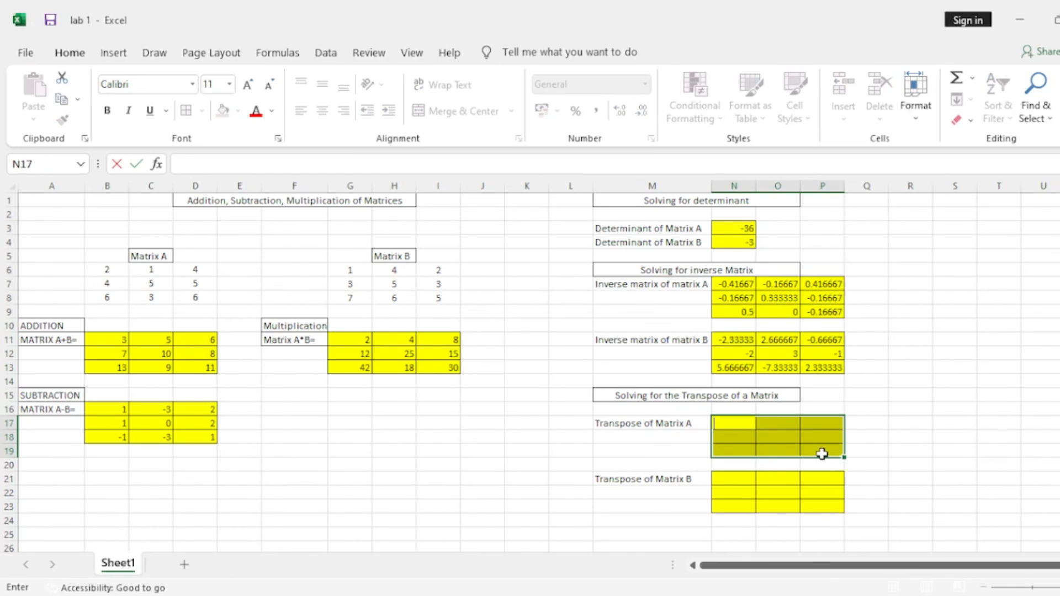
{"action": "type", "text": "mtran"}
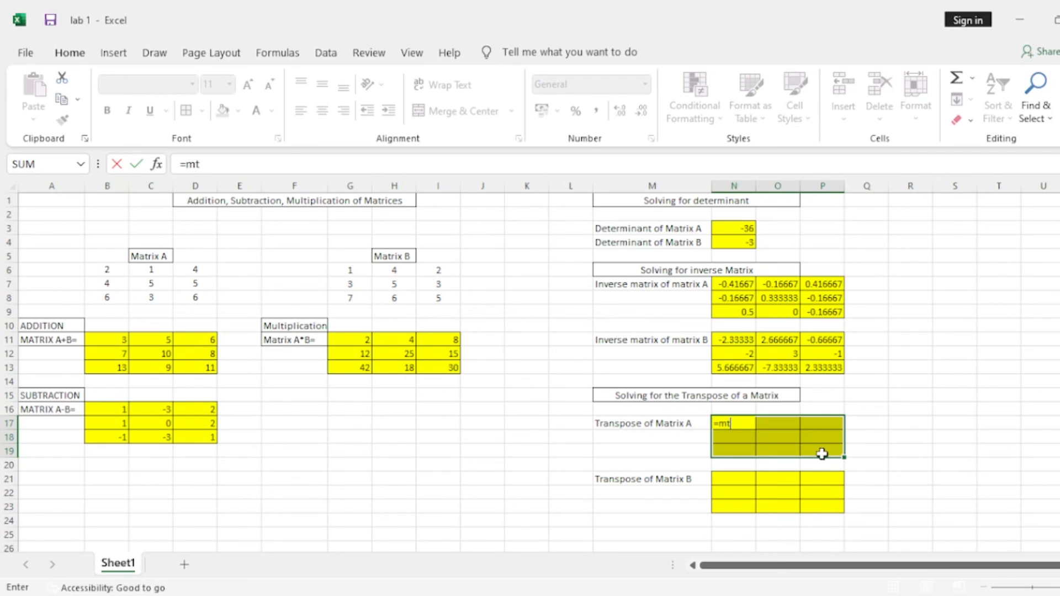
{"action": "key", "text": "BackSpace"}
{"action": "key", "text": "BackSpace"}
{"action": "key", "text": "BackSpace"}
{"action": "key", "text": "BackSpace"}
{"action": "key", "text": "BackSpace"}
{"action": "type", "text": "transpose"}
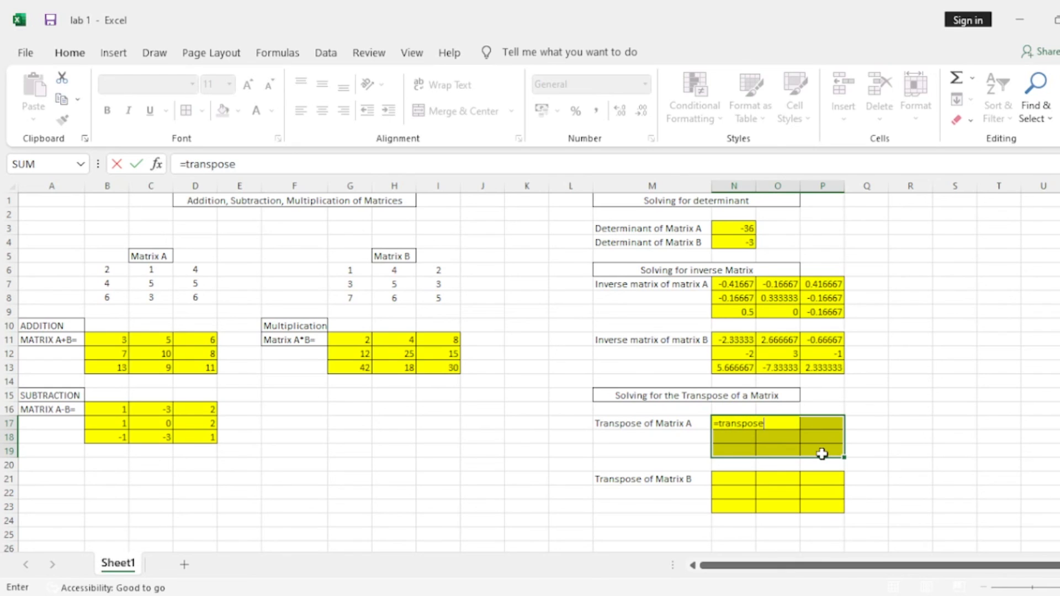
{"action": "type", "text": "("}
{"action": "left_click_drag", "start_coordinate": [110, 269], "coordinate": [206, 295]}
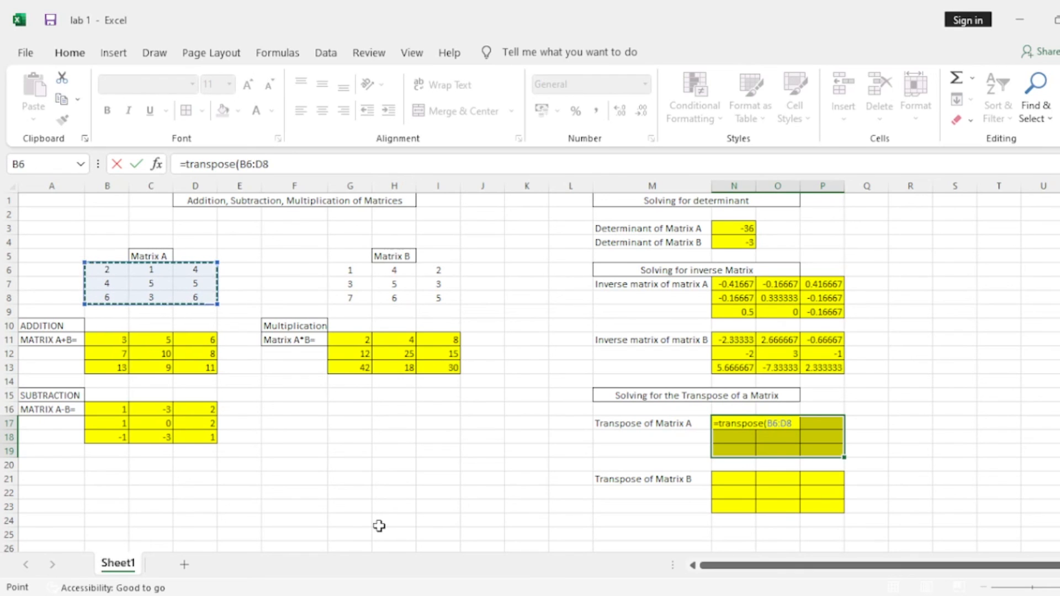
{"action": "type", "text": ")"}
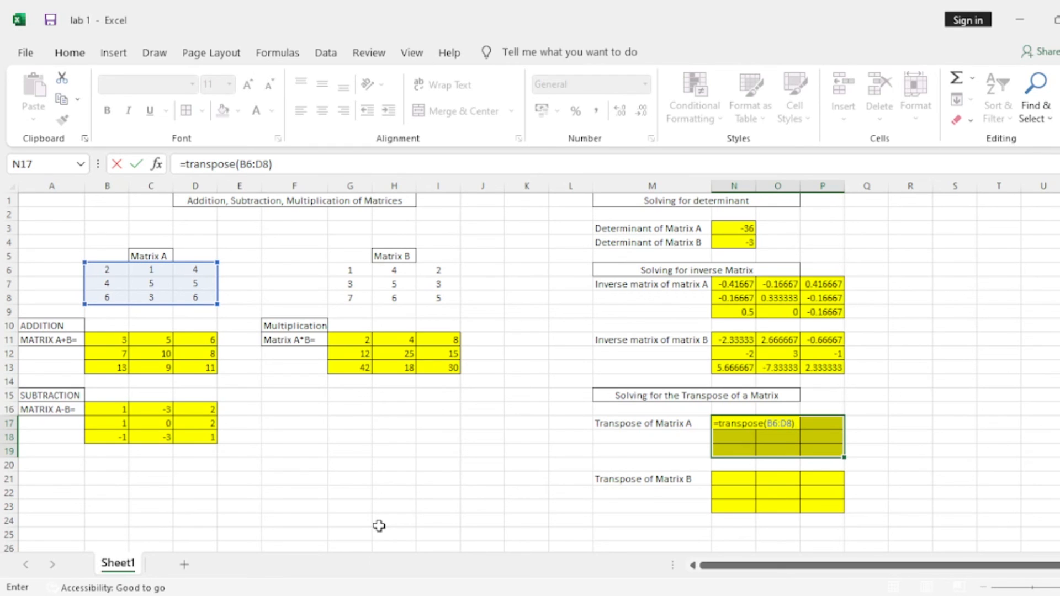
{"action": "key", "text": "ctrl+shift+Return"}
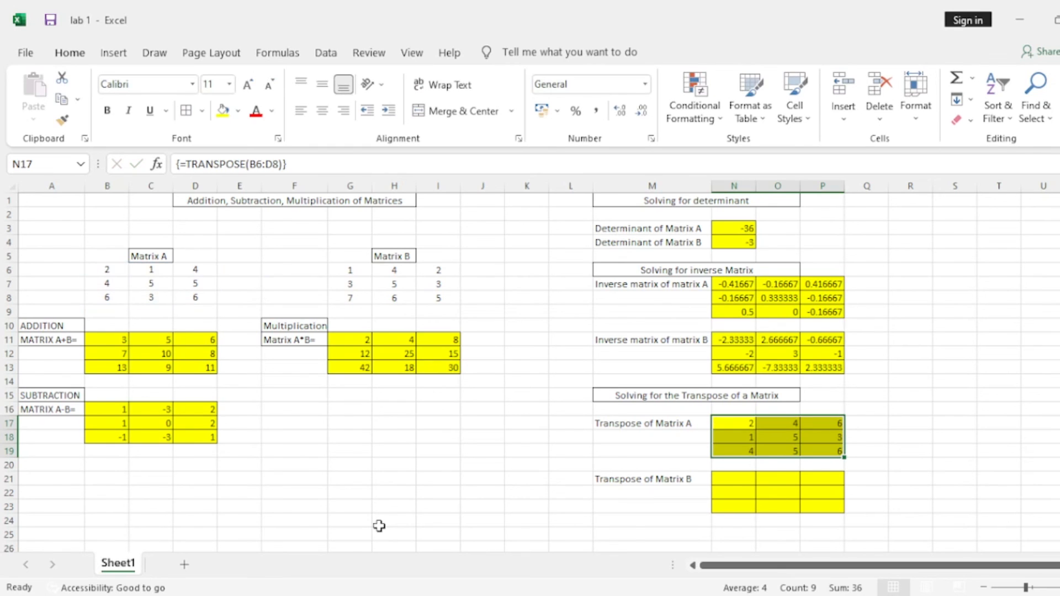
Fill N21:P23 with the transpose of Matrix B using the array formula =TRANSPOSE(G6:I8).
{"action": "left_click", "coordinate": [738, 482]}
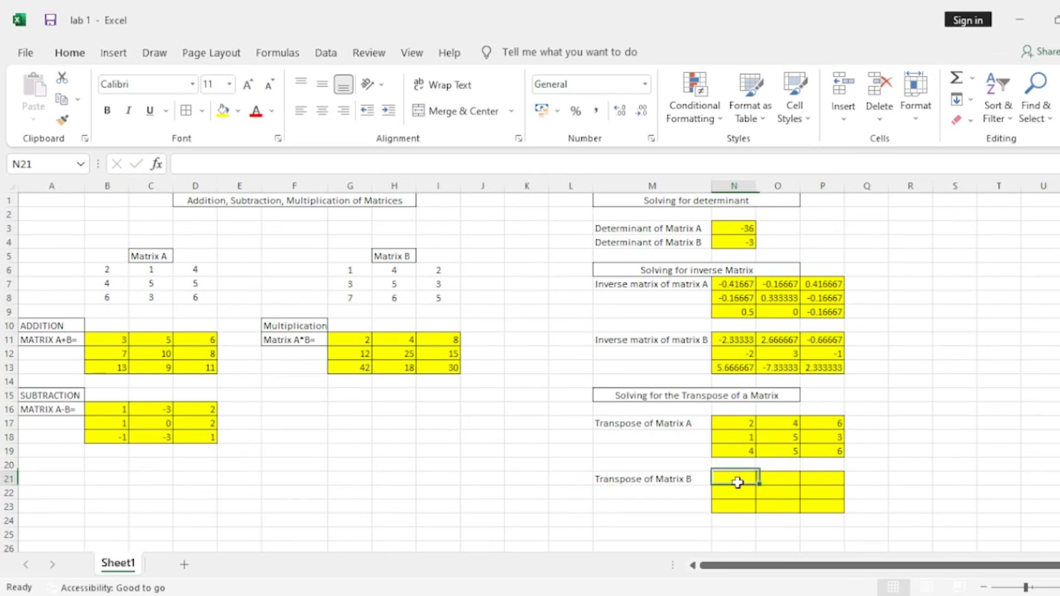
{"action": "left_click_drag", "start_coordinate": [739, 479], "coordinate": [826, 507]}
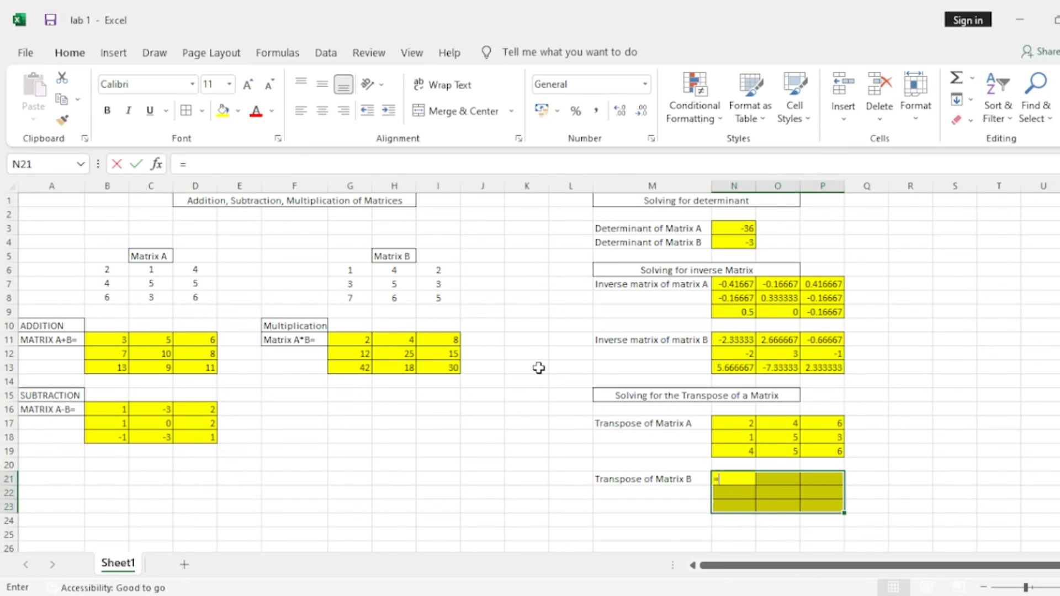
{"action": "type", "text": "=transpose("}
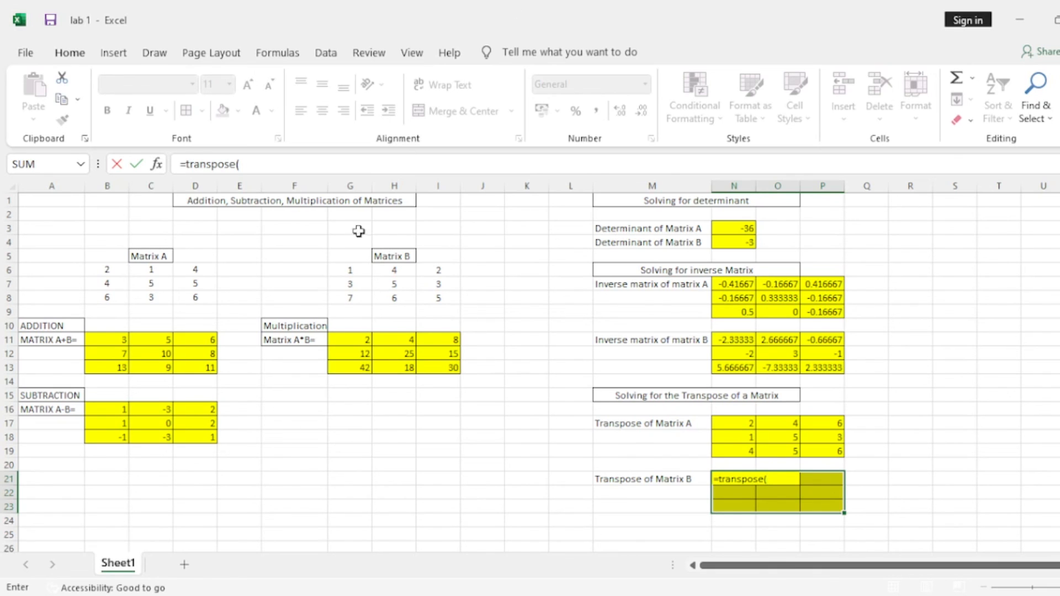
{"action": "left_click_drag", "start_coordinate": [352, 269], "coordinate": [433, 298]}
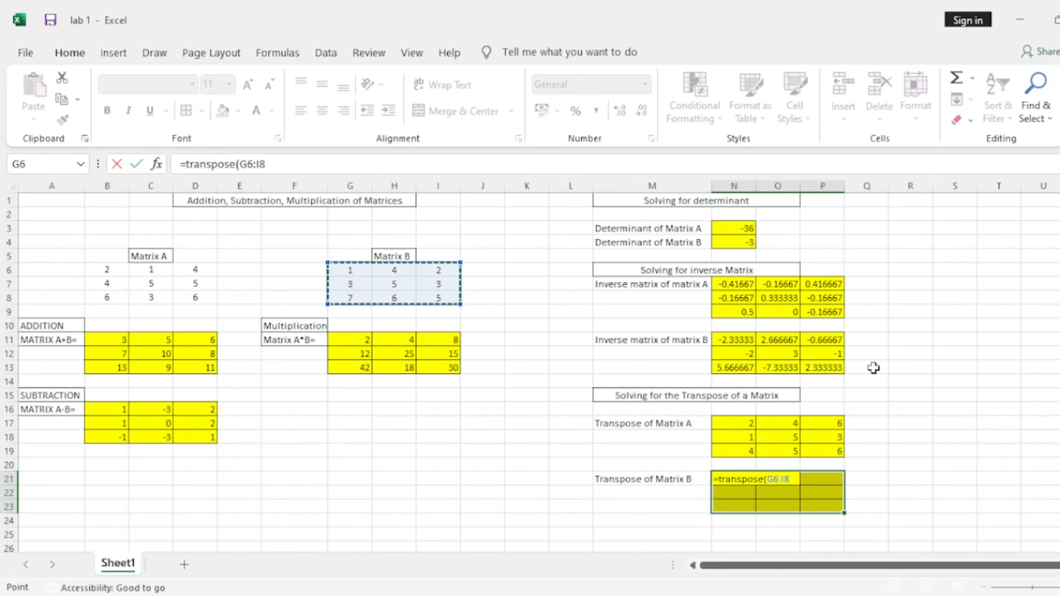
{"action": "type", "text": ")"}
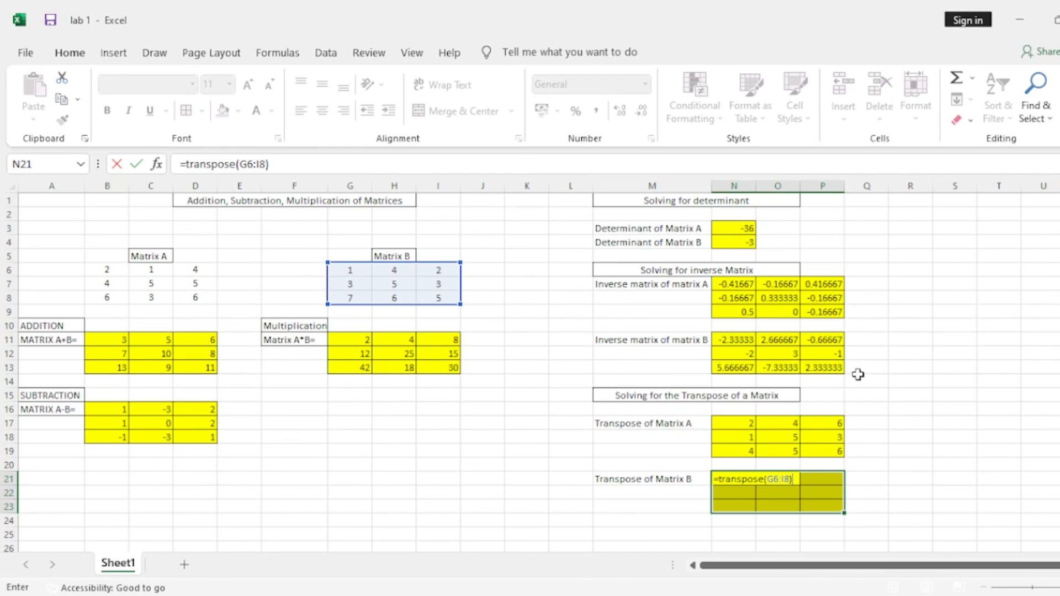
{"action": "key", "text": "ctrl+shift+Return"}
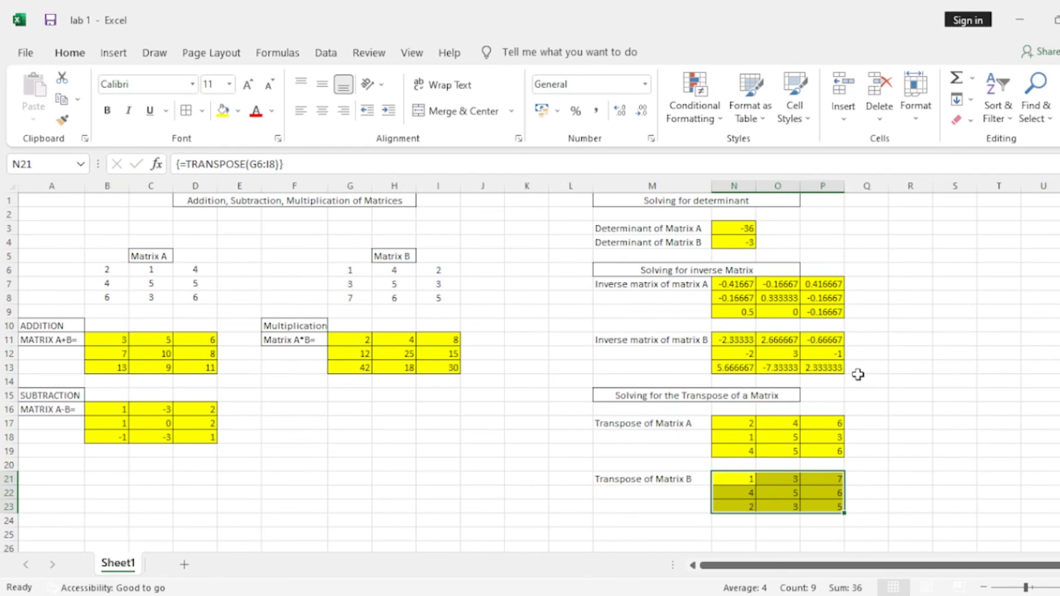
{"action": "left_click", "coordinate": [863, 380]}
{"action": "left_click", "coordinate": [898, 354]}
{"action": "left_click", "coordinate": [910, 270]}
{"action": "left_click", "coordinate": [910, 255]}
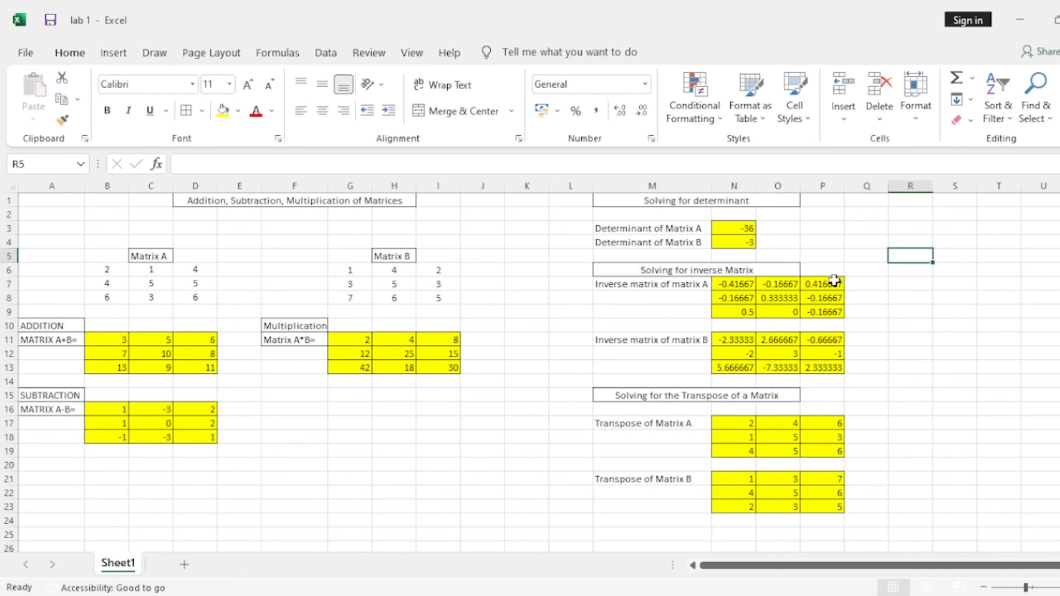
{"action": "left_click", "coordinate": [906, 328]}
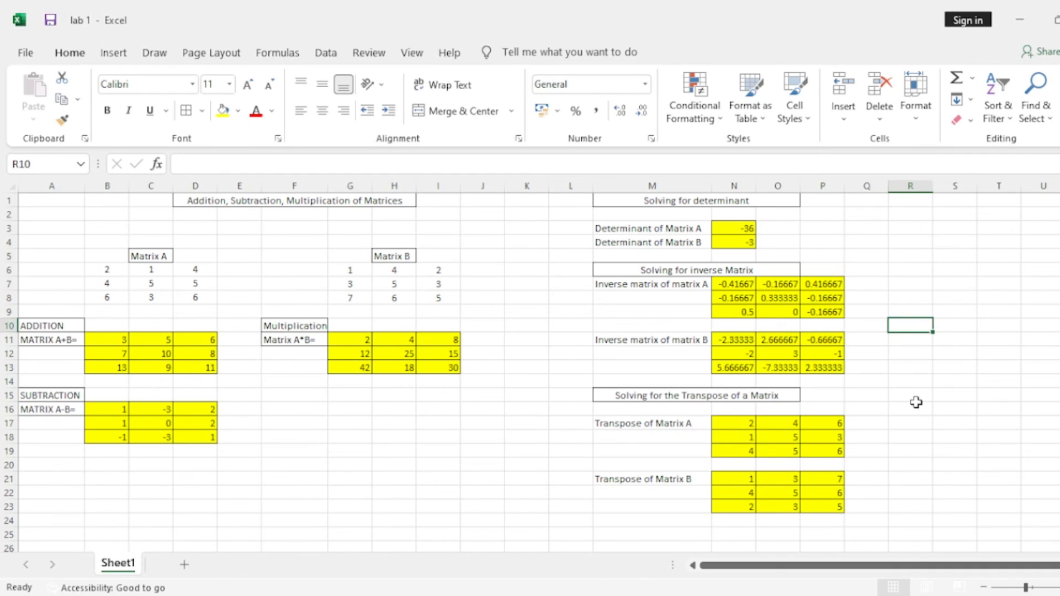